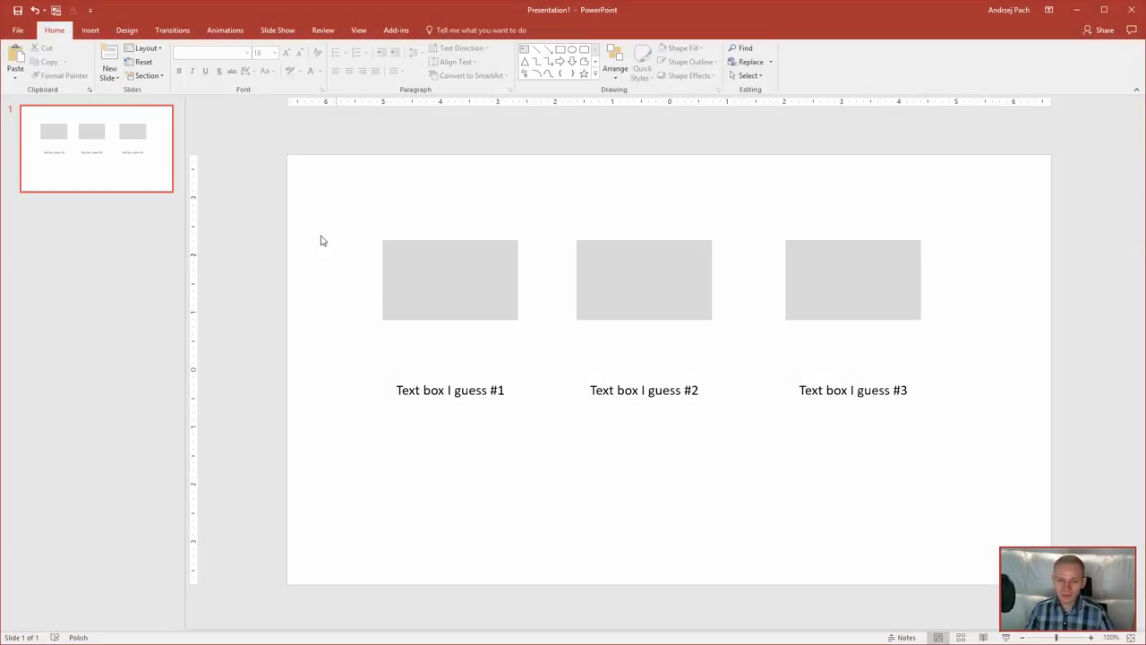
# Select all three boxes and captions, then bring up the Użyte zdjęcia photo folder.
pyautogui.moveTo(279, 170); pyautogui.dragTo(959, 495)
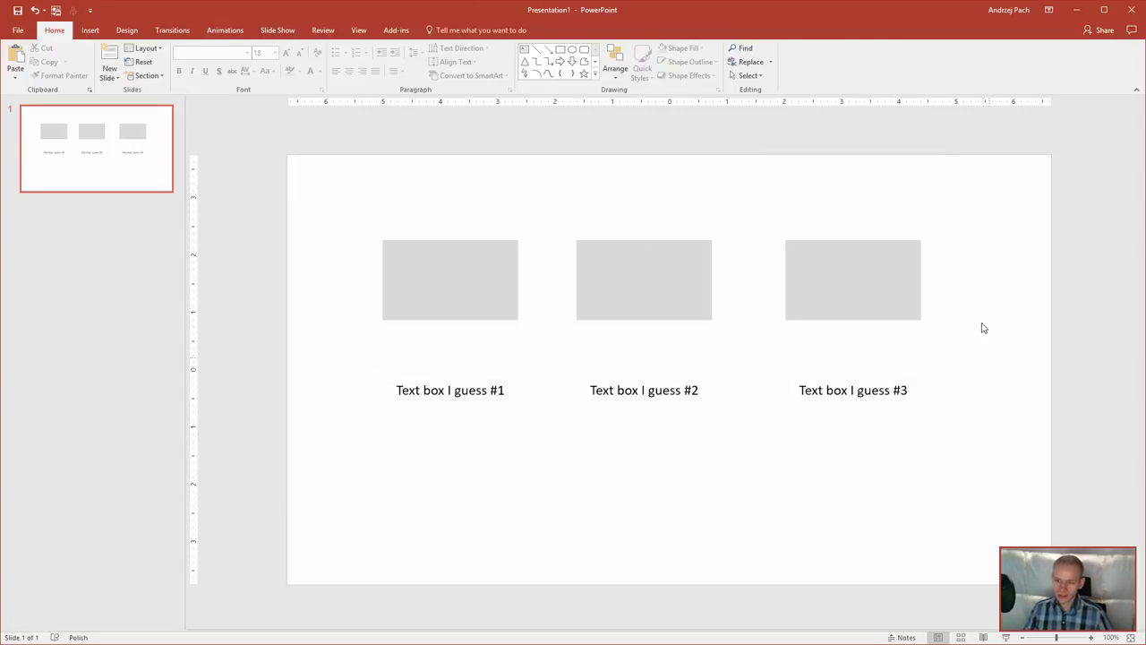
pyautogui.hotkey('alt', 'Tab')
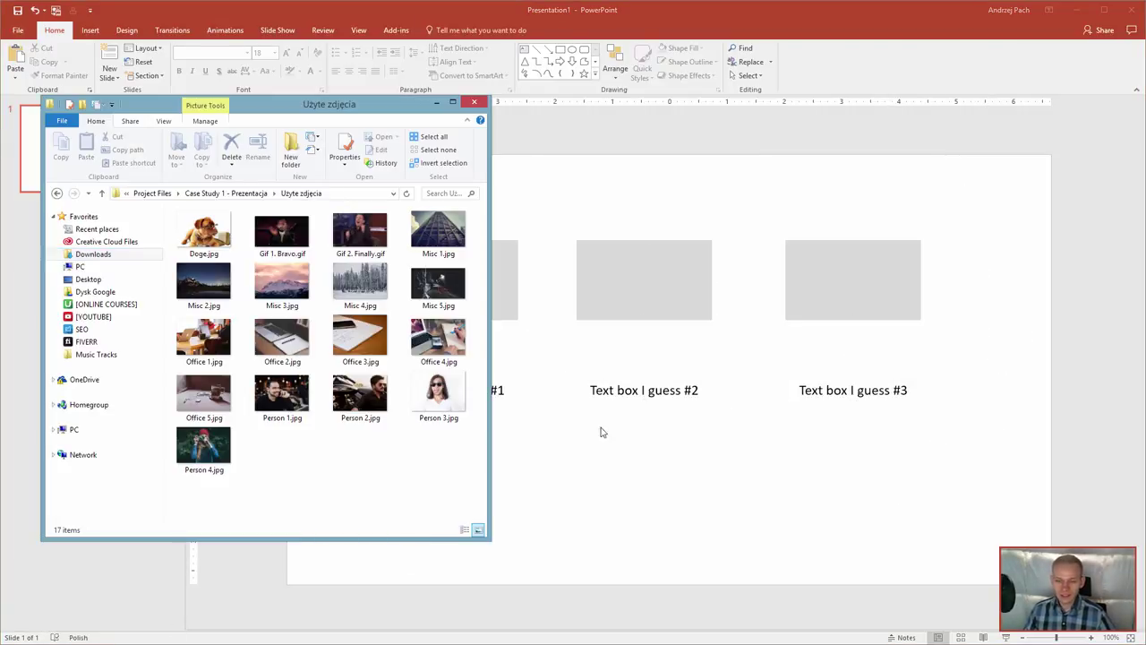
# Drop Misc 5.jpg onto the slide and send it behind the boxes and captions.
pyautogui.moveTo(441, 285); pyautogui.dragTo(656, 351)
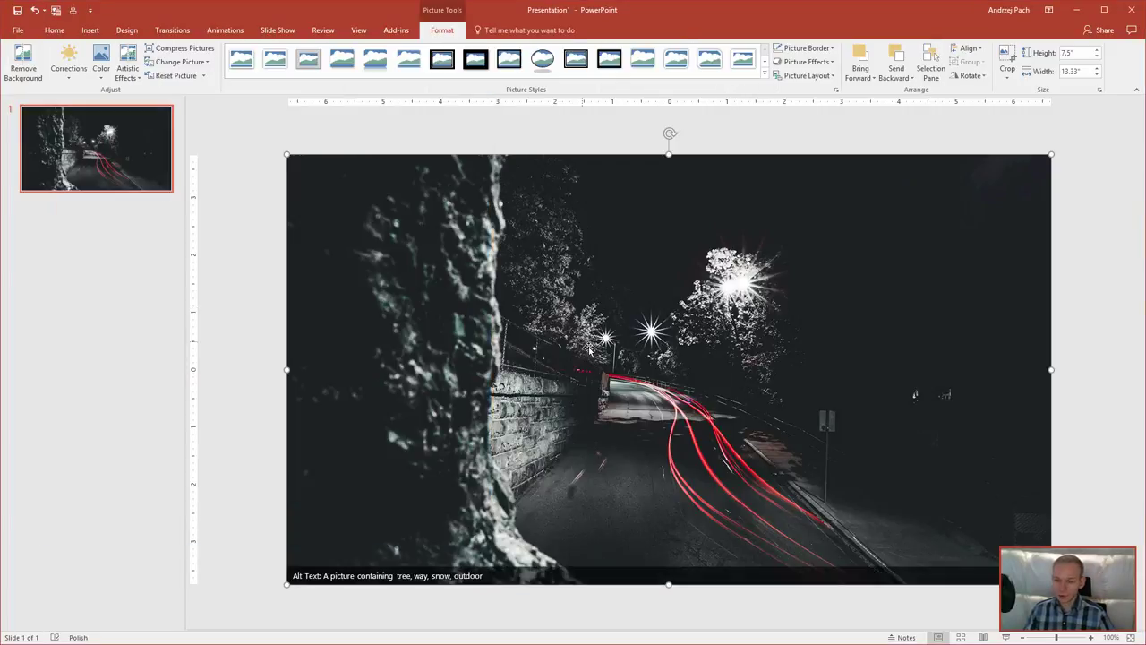
pyautogui.rightClick(576, 300)
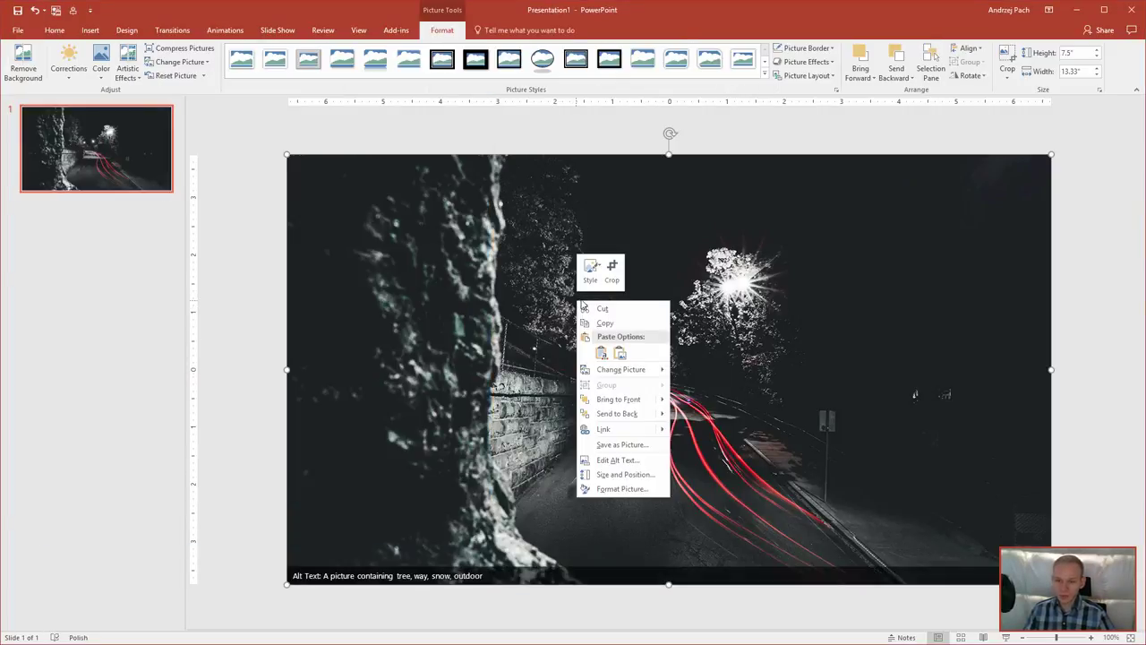
pyautogui.click(617, 415)
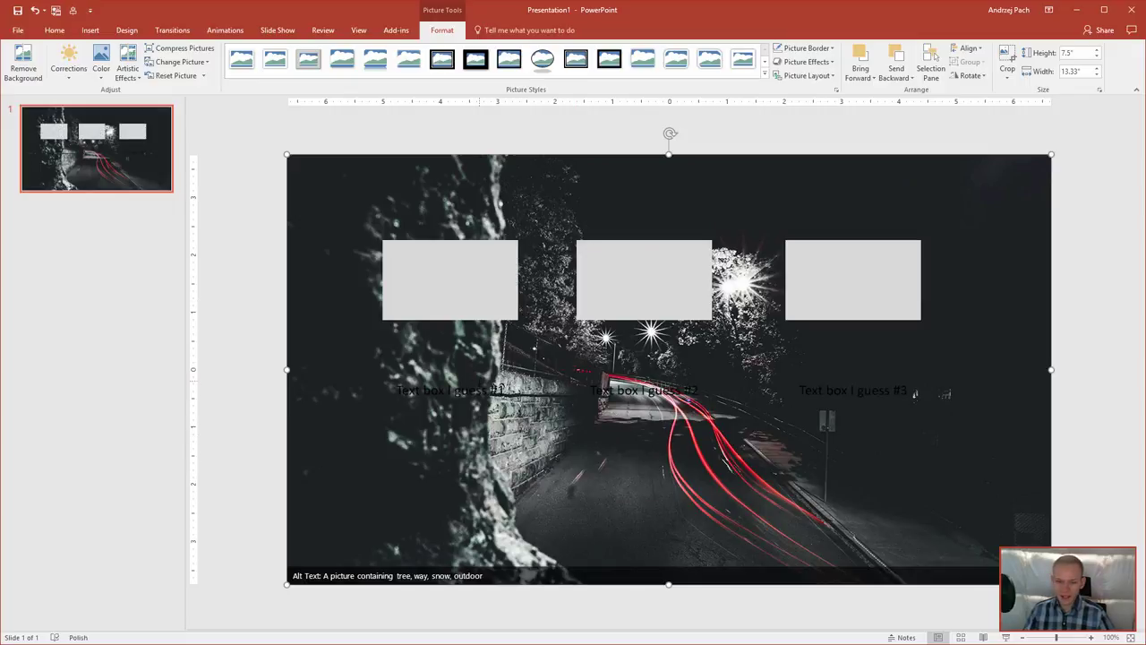
# Select all three caption text boxes together.
pyautogui.click(448, 391)
pyautogui.keyDown('shift'); pyautogui.click(644, 390); pyautogui.keyUp('shift')
pyautogui.keyDown('shift'); pyautogui.click(823, 387); pyautogui.keyUp('shift')
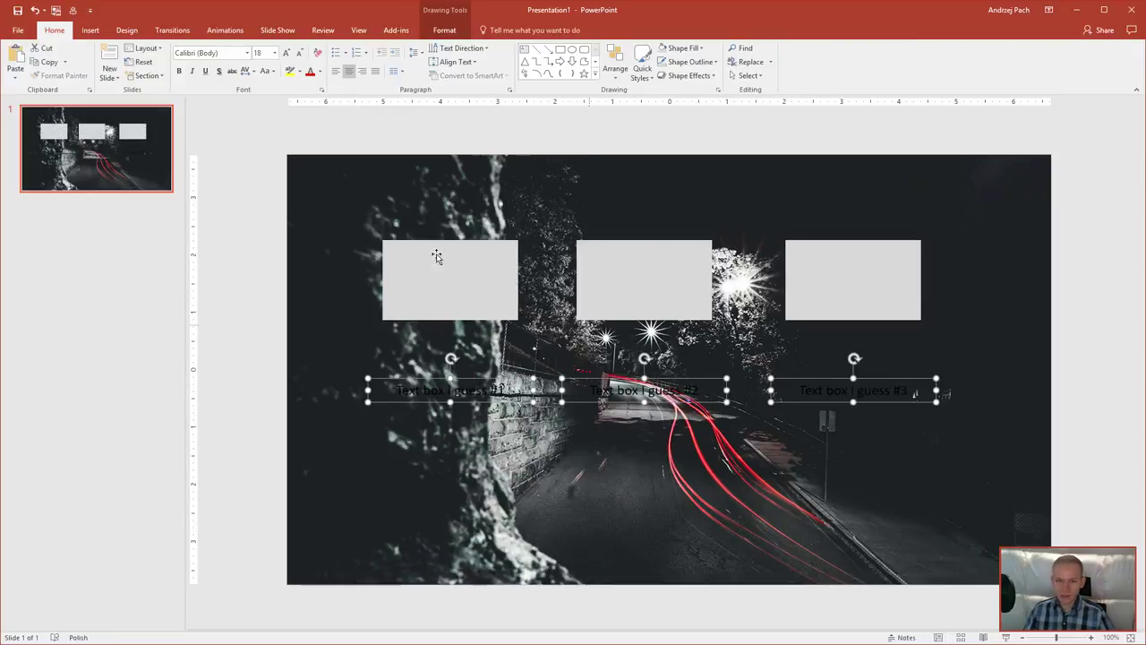
# Set the three captions' font colour to White, then reselect the first caption.
pyautogui.click(320, 72)
pyautogui.click(314, 92)
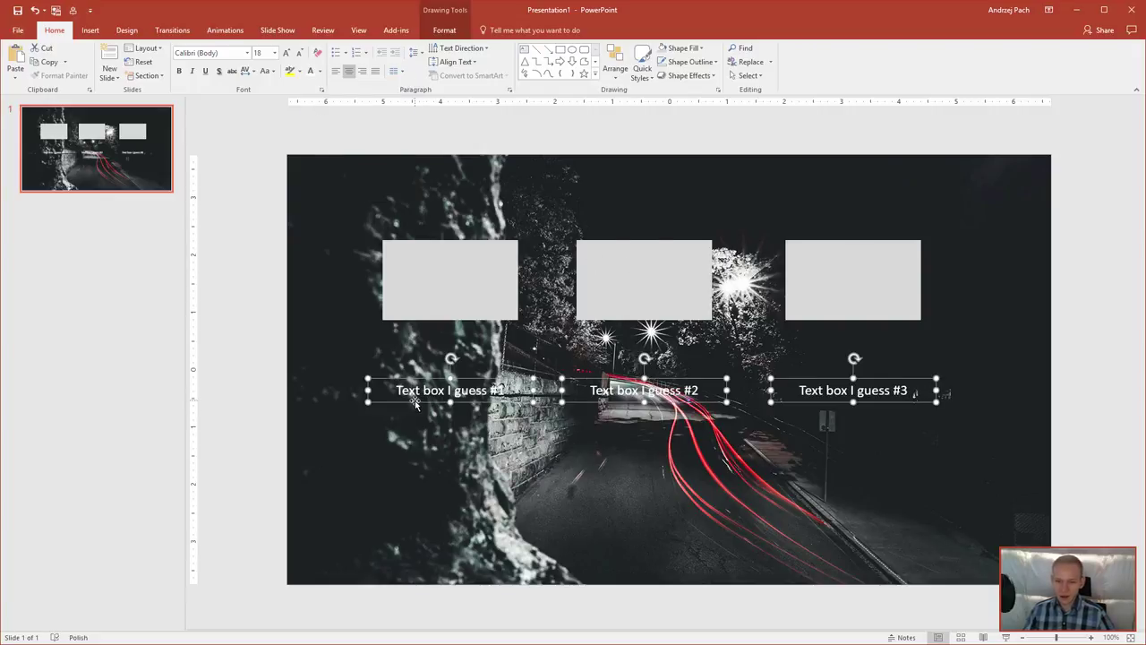
pyautogui.click(380, 452)
pyautogui.click(257, 434)
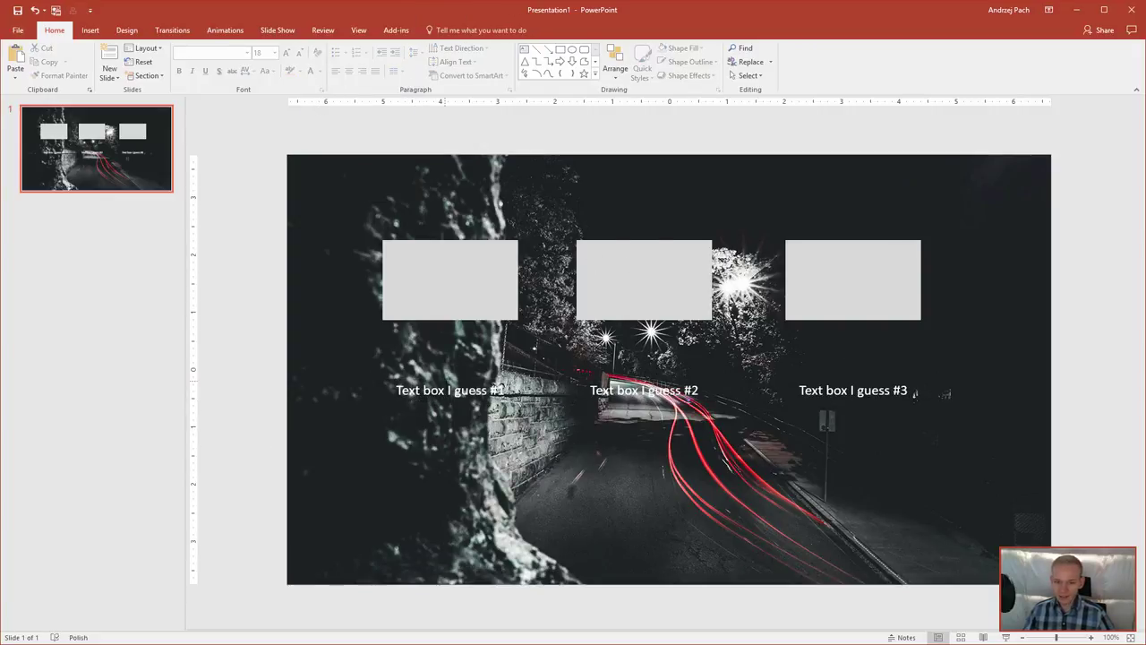
pyautogui.click(449, 387)
pyautogui.click(538, 410)
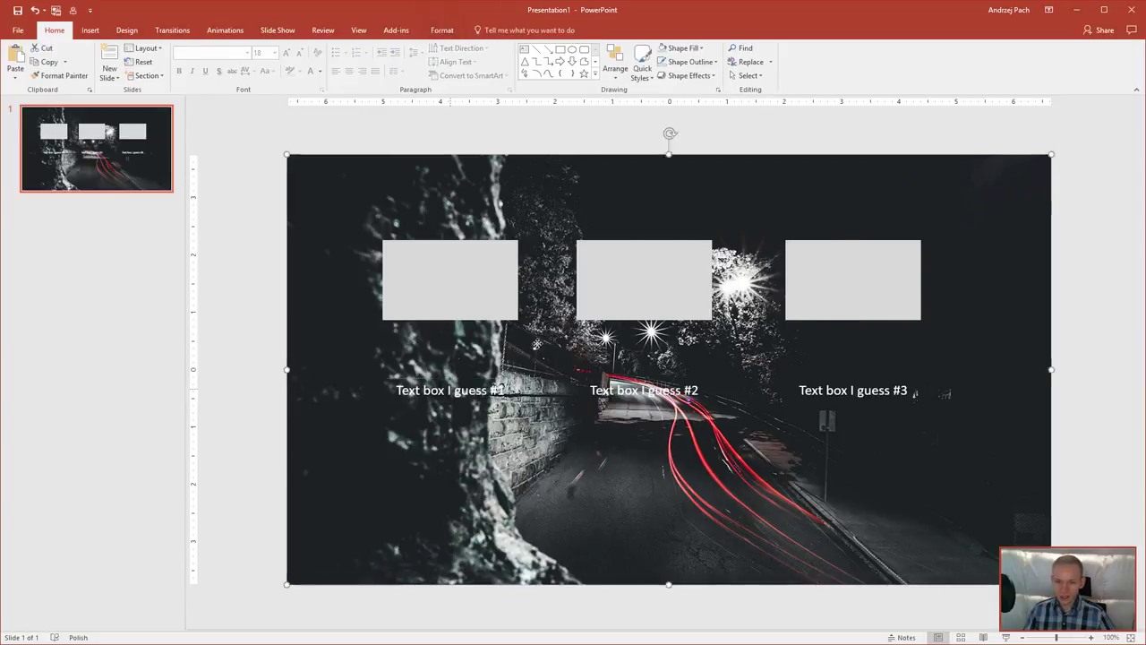
pyautogui.moveTo(537, 410); pyautogui.dragTo(635, 410)
pyautogui.hotkey('ctrl', 'z')
pyautogui.moveTo(326, 261); pyautogui.dragTo(249, 218)
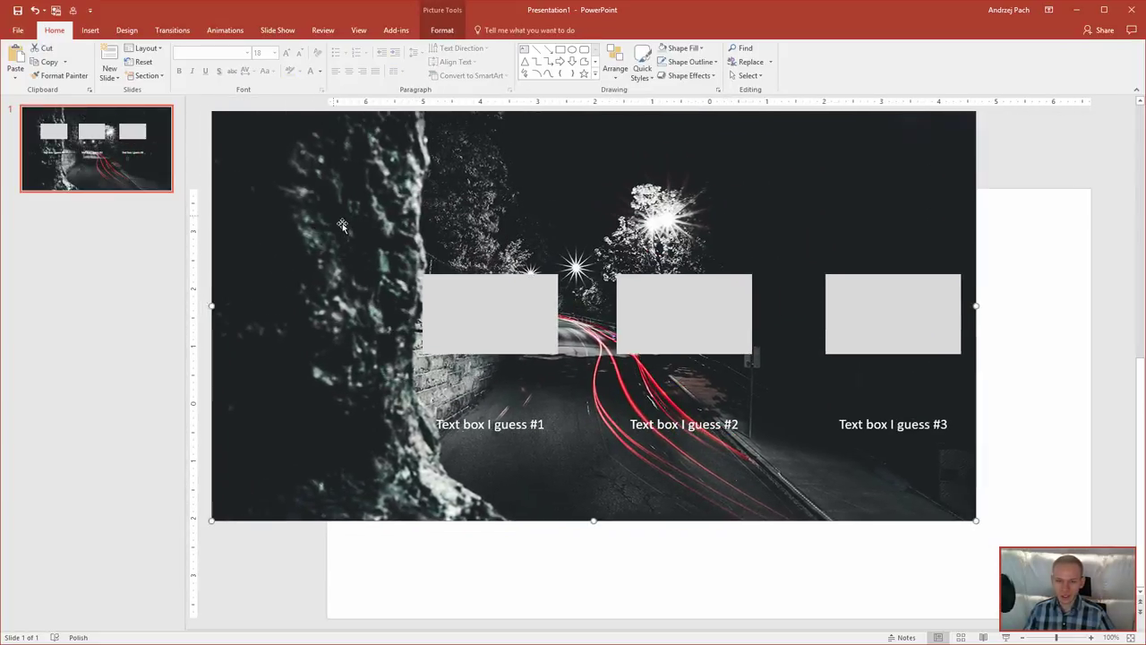
pyautogui.hotkey('ctrl', 'z')
pyautogui.moveTo(642, 284); pyautogui.dragTo(803, 340)
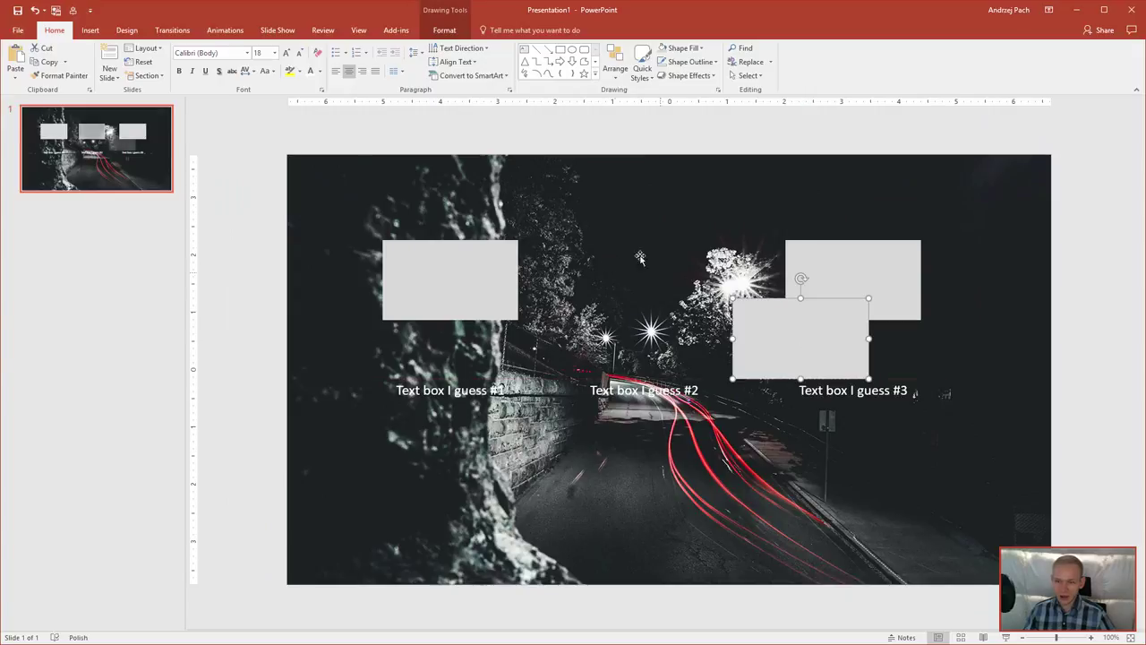
pyautogui.hotkey('ctrl', 'z')
pyautogui.moveTo(772, 215); pyautogui.dragTo(570, 485)
pyautogui.keyDown('ctrl'); pyautogui.scroll(-3, 569, 484); pyautogui.keyUp('ctrl')
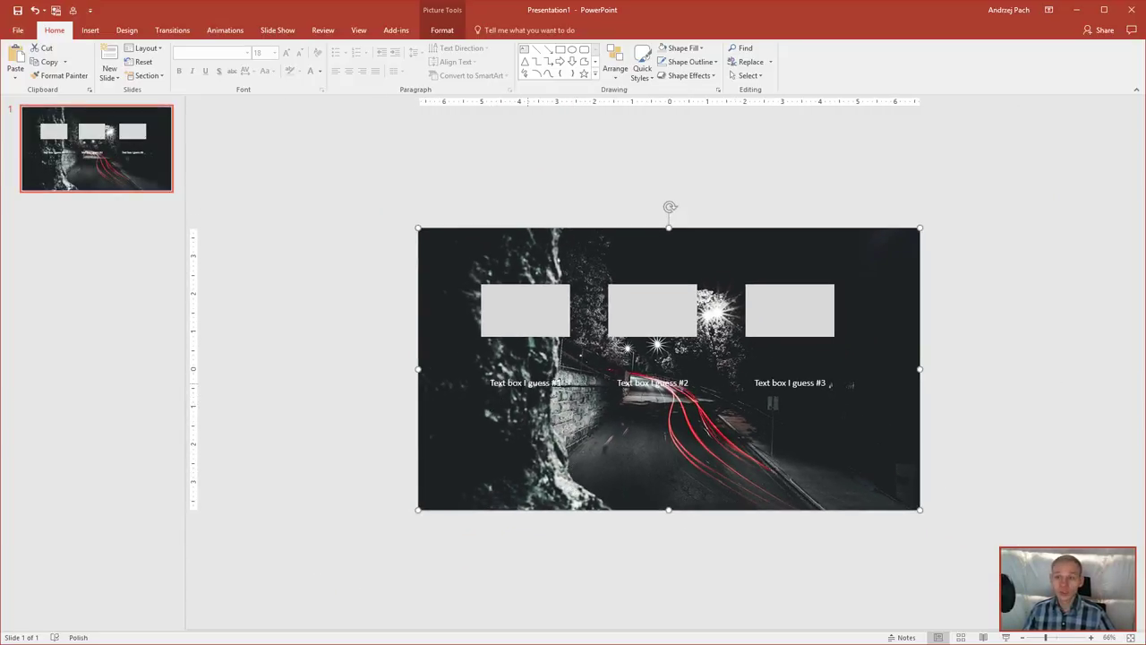
# Show the Selection Pane listing TextBox 6–8, Rectangle 3–5 and Picture 10, toggling Picture 10's selection.
pyautogui.click(753, 75)
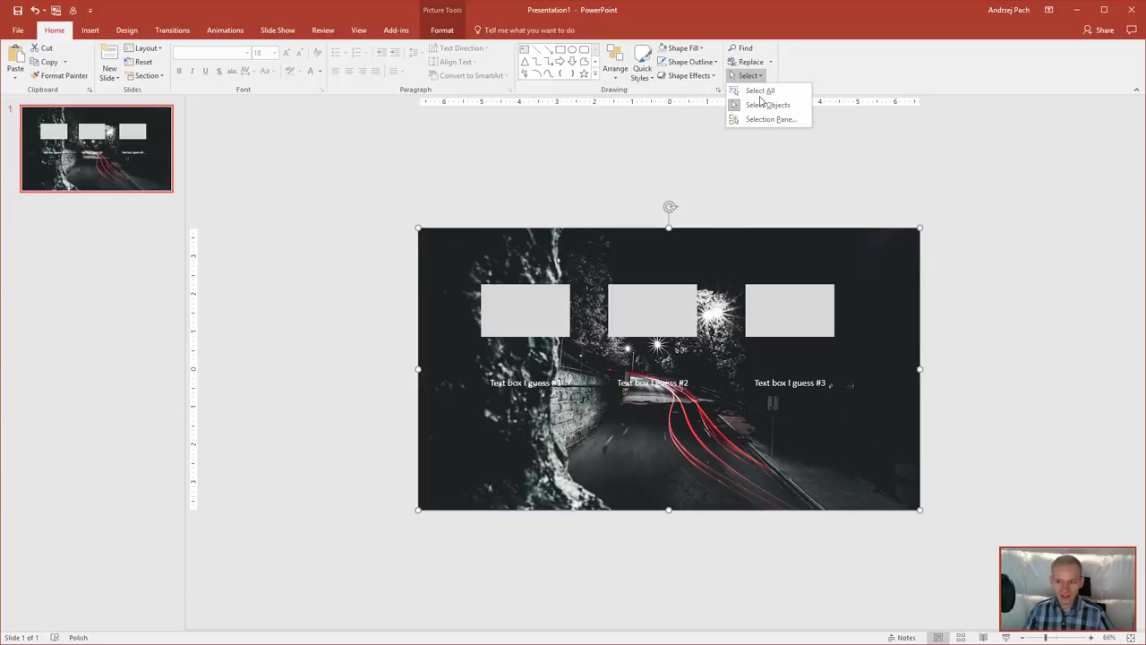
pyautogui.click(762, 120)
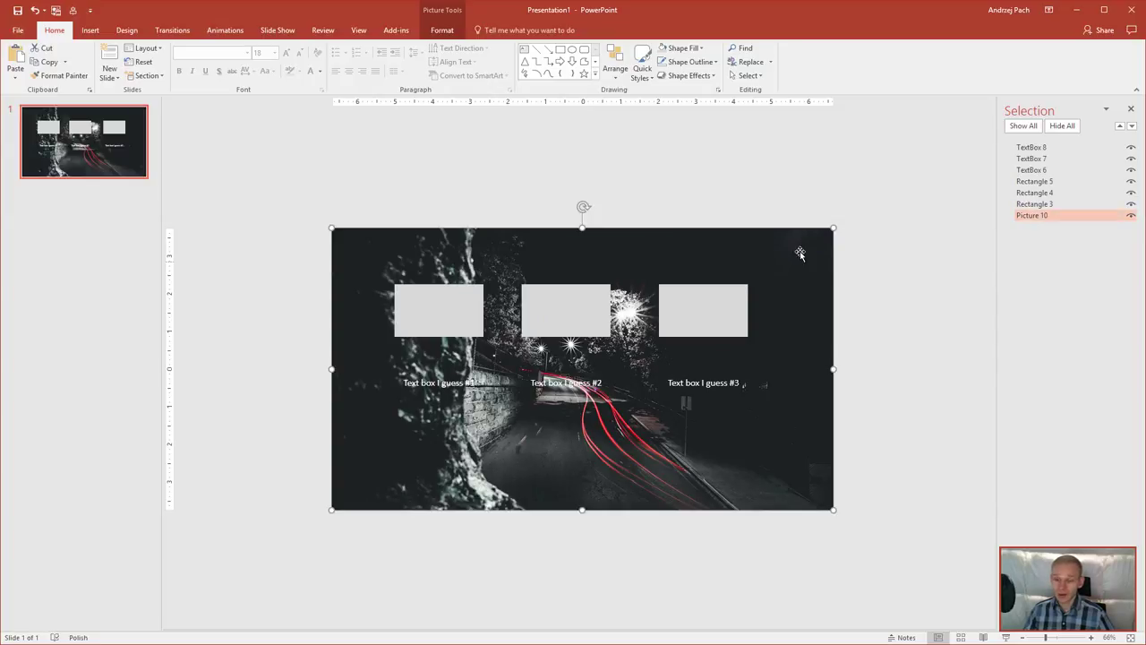
pyautogui.click(791, 215)
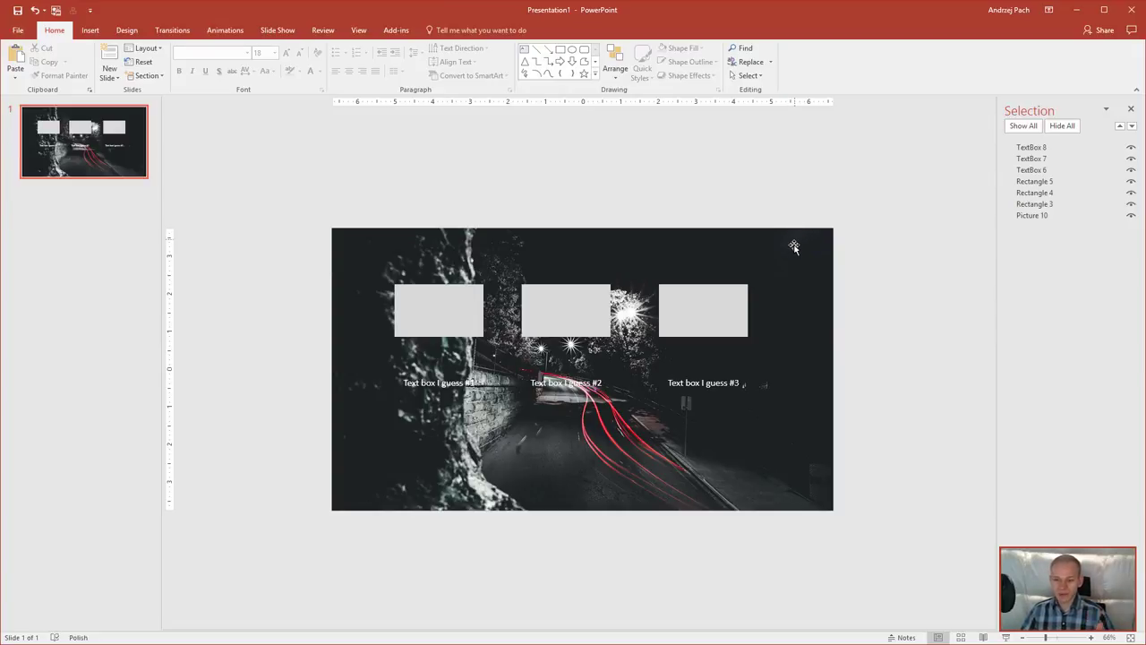
pyautogui.click(795, 249)
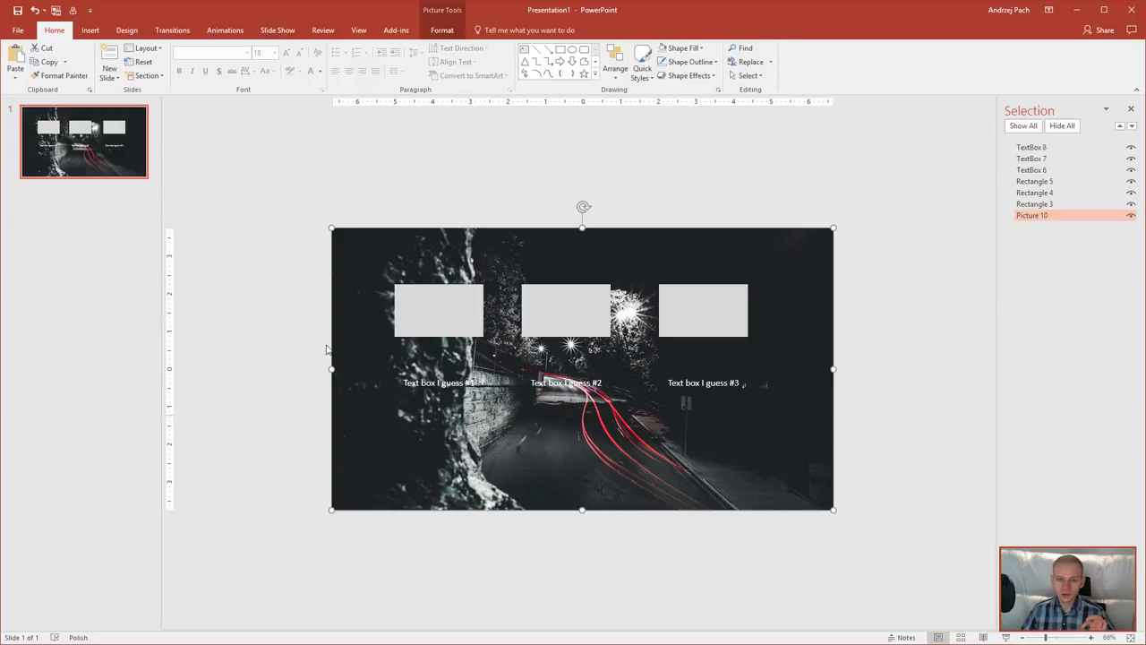
pyautogui.click(358, 31)
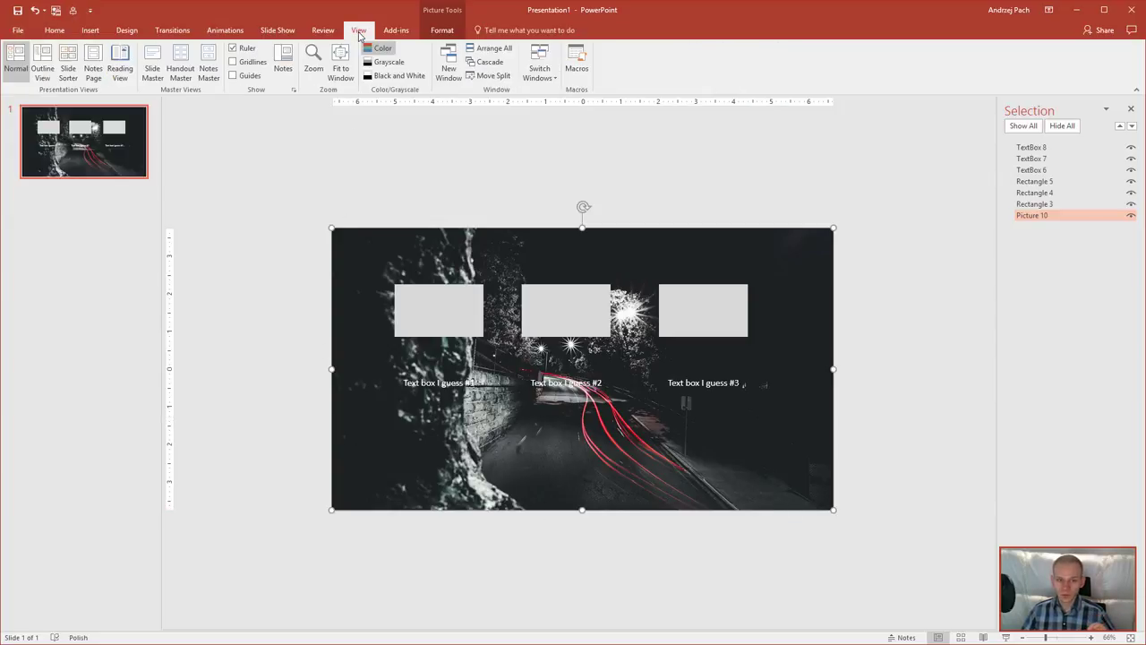
# In Slide Master view, delete the unneeded layouts from the end of the list.
pyautogui.click(154, 69)
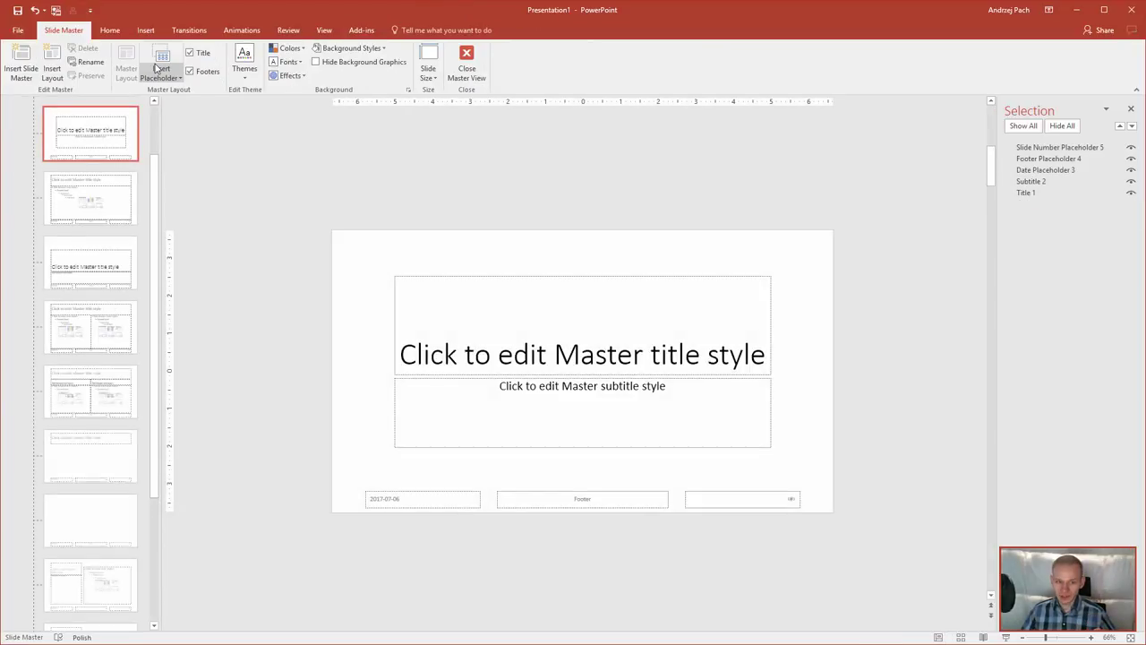
pyautogui.scroll(-3, 84, 325)
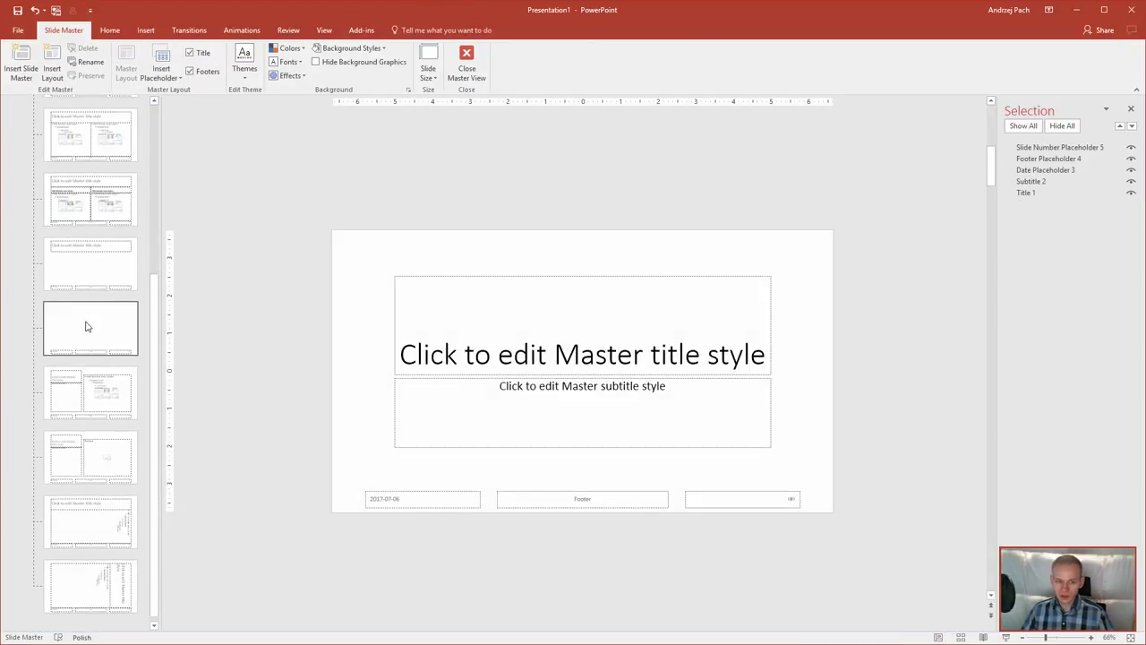
pyautogui.click(77, 581)
pyautogui.press('Delete')
pyautogui.press('Delete')
pyautogui.press('Delete')
pyautogui.press('Delete')
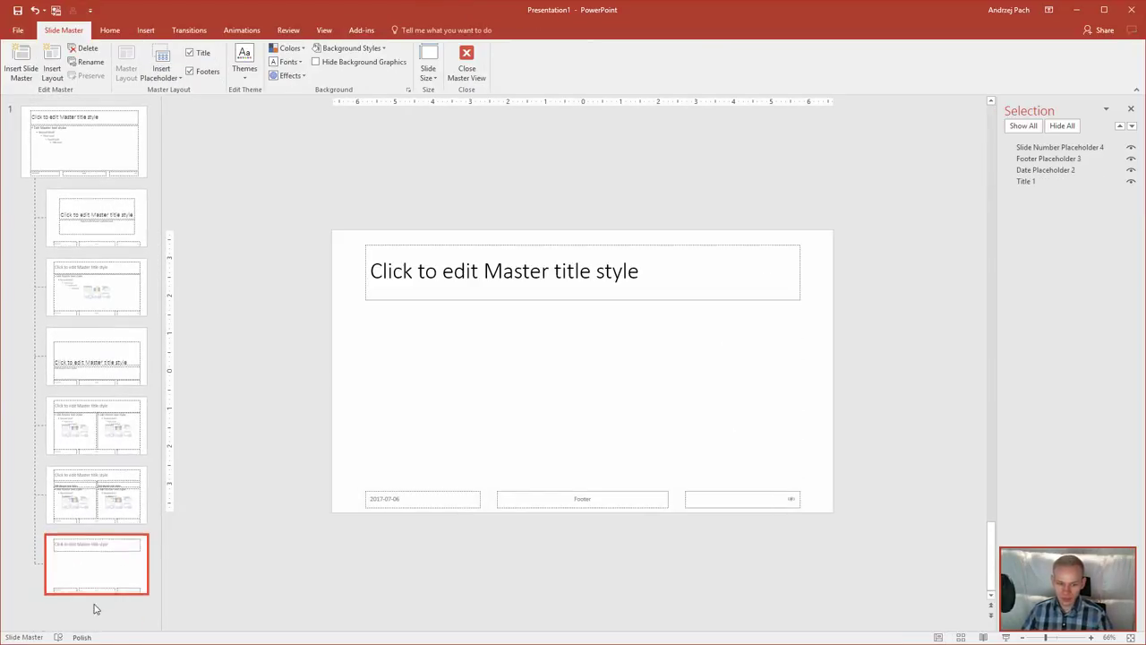
# Insert a new layout with the Title and Footers placeholders turned off.
pyautogui.rightClick(95, 609)
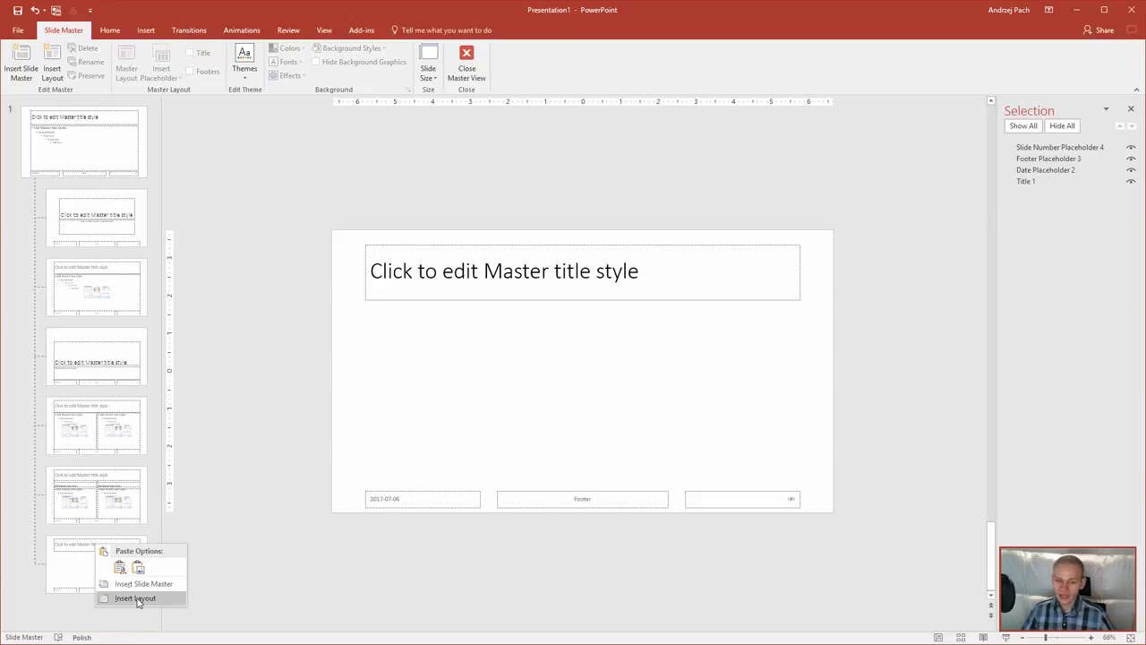
pyautogui.click(136, 598)
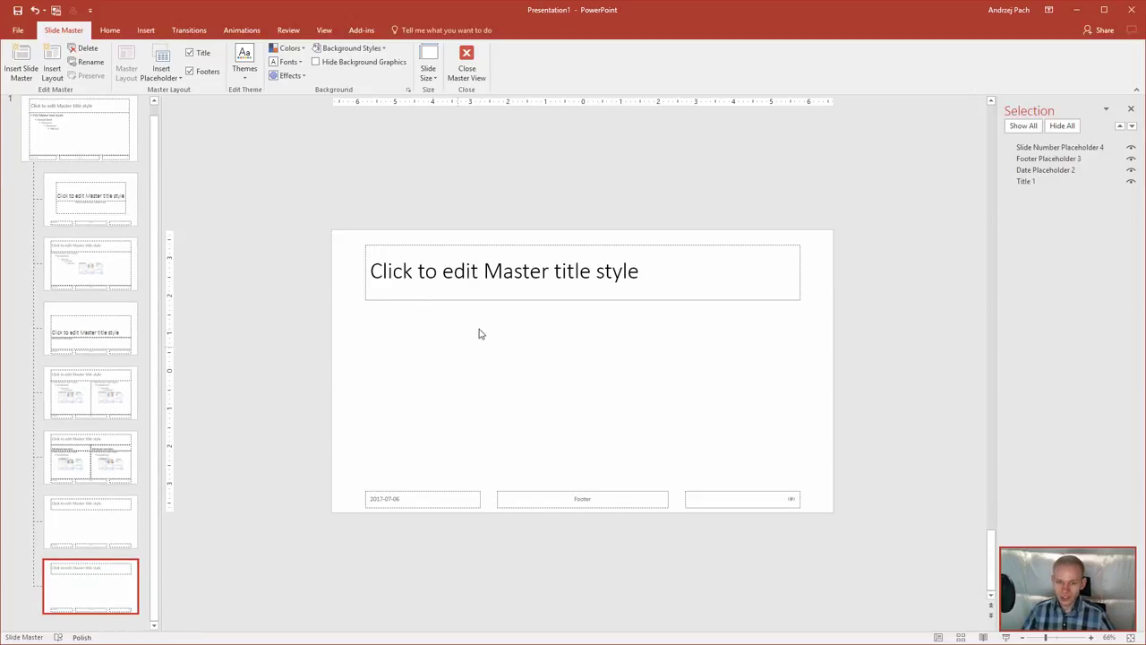
pyautogui.click(199, 54)
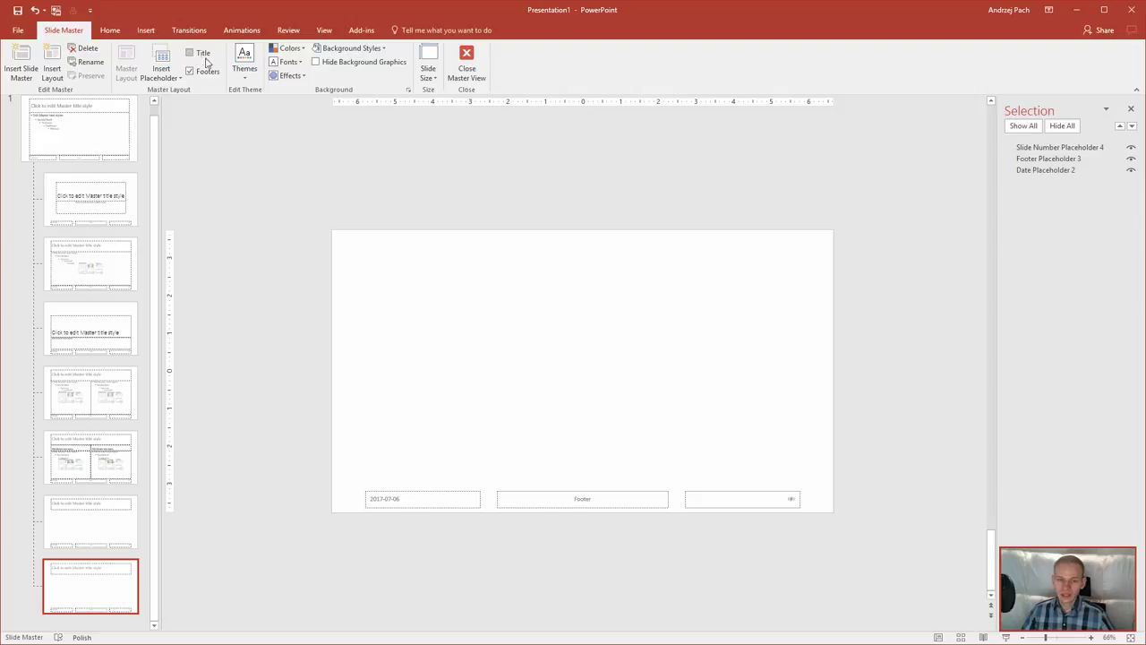
pyautogui.click(204, 72)
# Place the night-road photo onto the new title-less layout.
pyautogui.hotkey('alt', 'Tab')
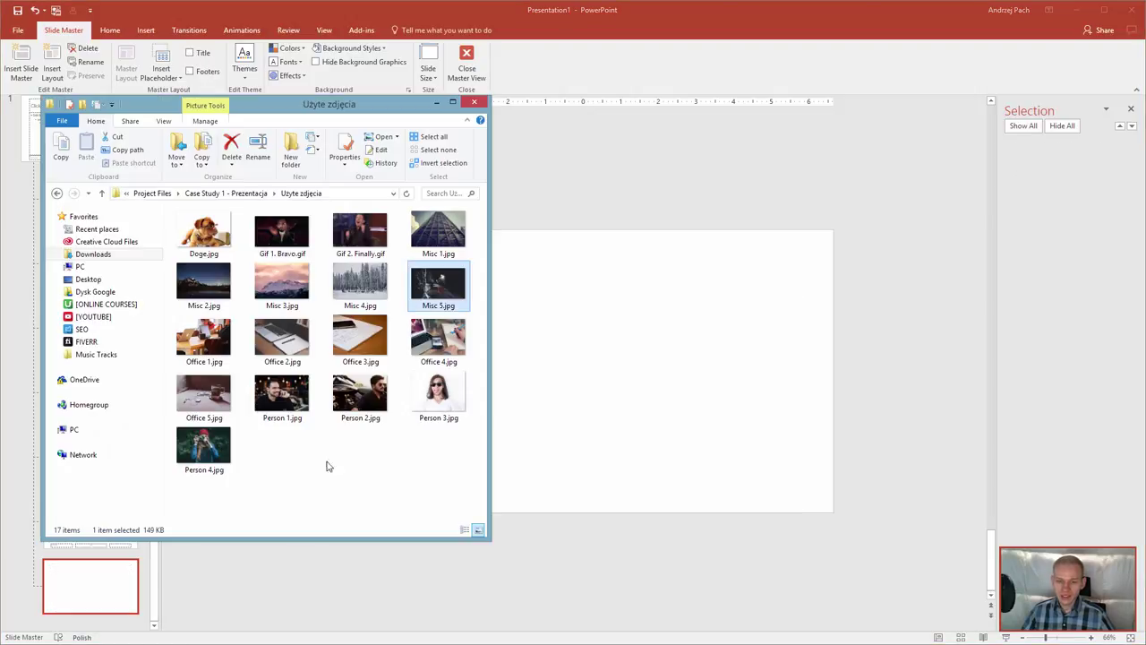
pyautogui.moveTo(436, 282); pyautogui.dragTo(645, 413)
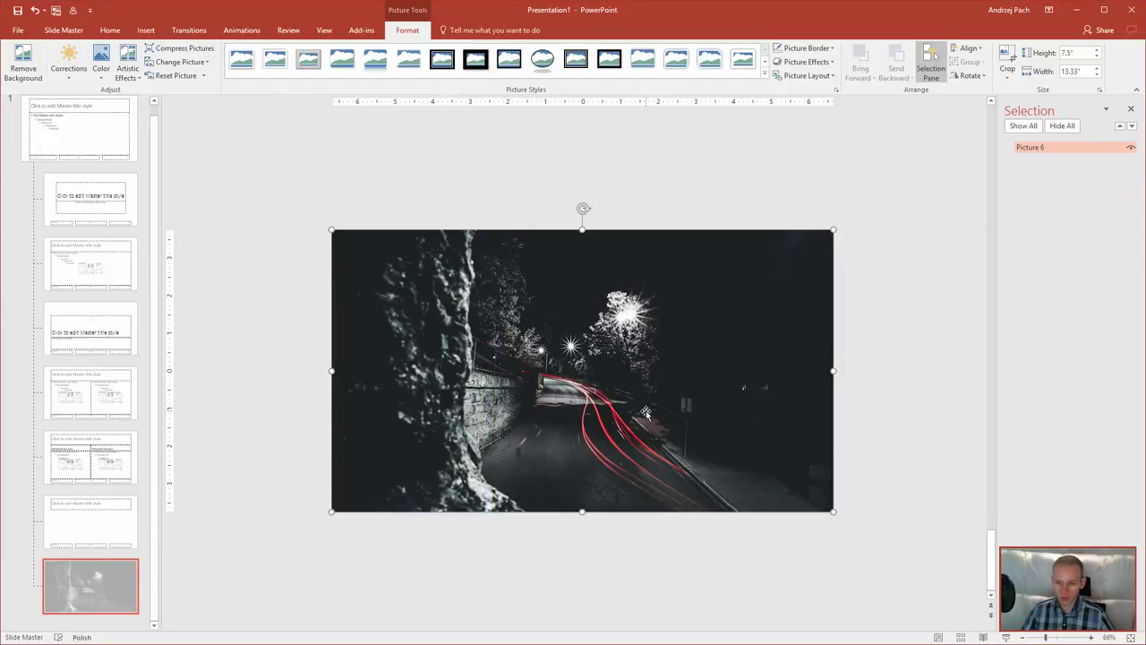
pyautogui.click(595, 543)
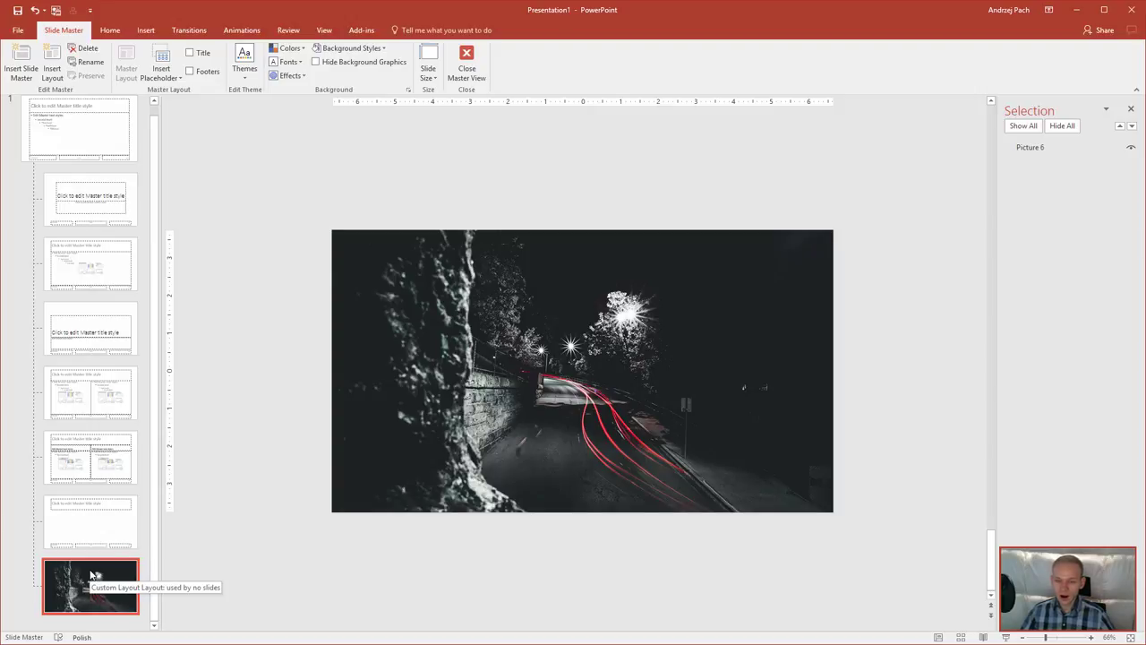
# Insert a layout with the coffee-cup photo enlarged to fill it, then add another layout.
pyautogui.rightClick(113, 625)
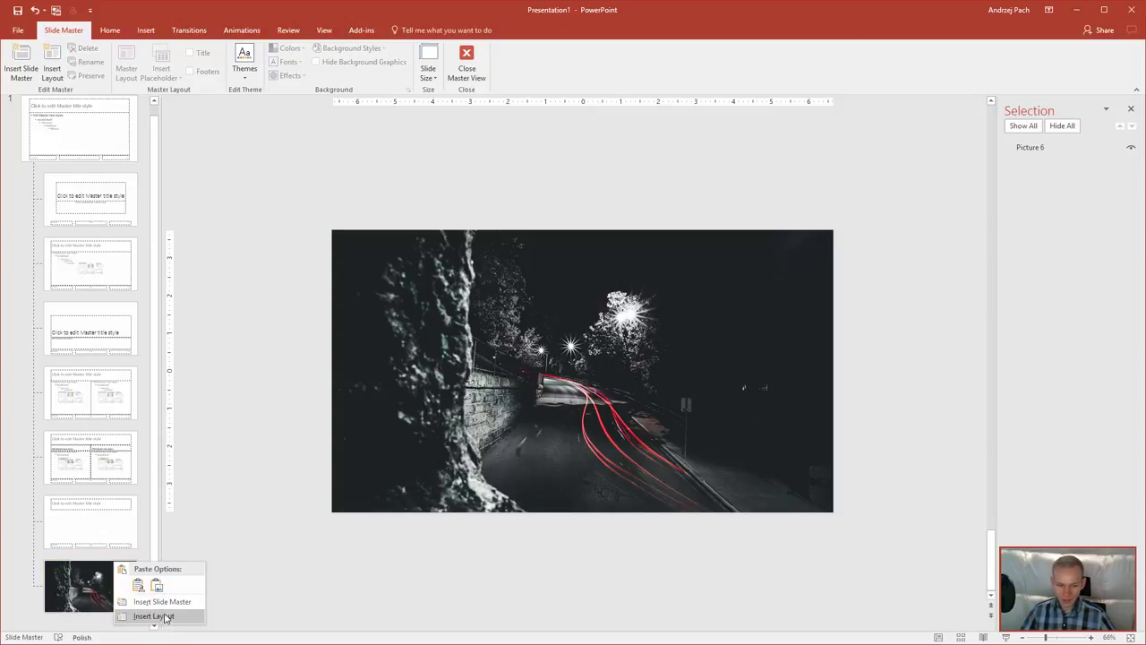
pyautogui.click(157, 617)
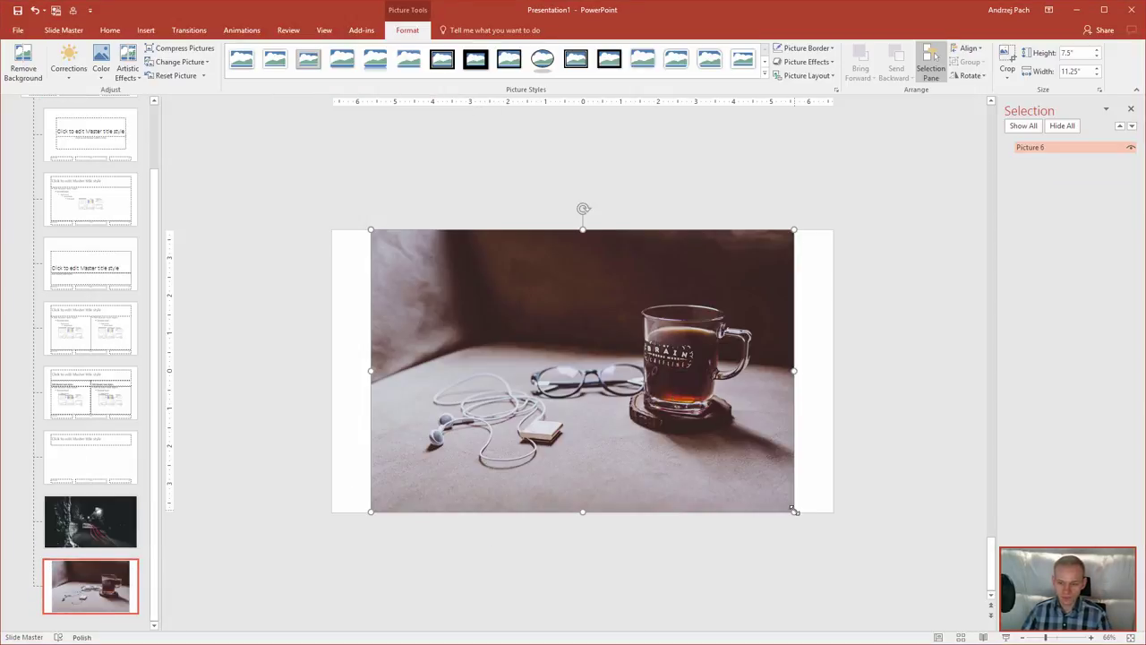
pyautogui.moveTo(793, 511); pyautogui.dragTo(849, 548)
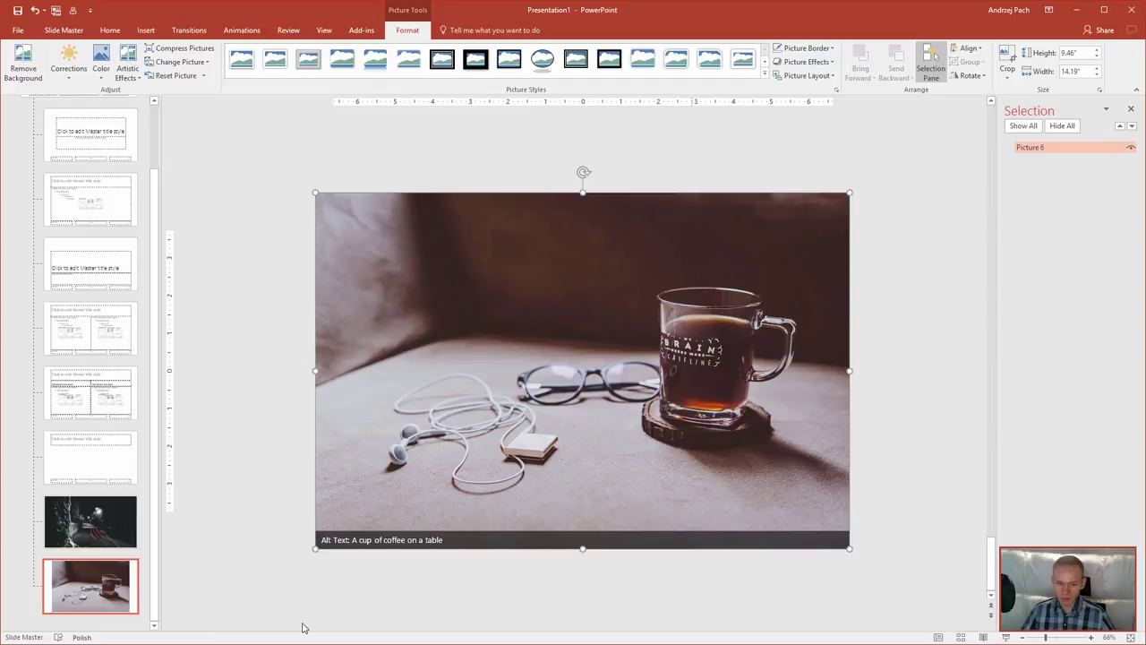
pyautogui.rightClick(113, 617)
pyautogui.click(152, 617)
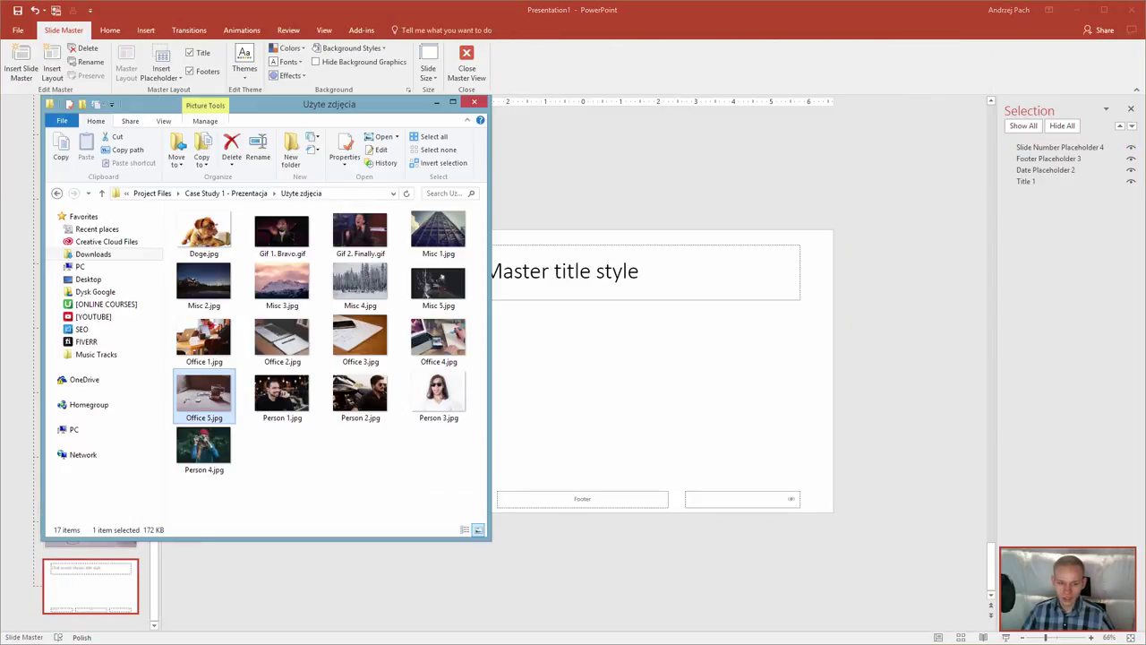
# Put Person 4.jpg on the new layout, enlarge it to fill, and close Master View.
pyautogui.click(204, 447)
pyautogui.moveTo(204, 448); pyautogui.dragTo(711, 398)
pyautogui.moveTo(793, 515); pyautogui.dragTo(848, 547)
pyautogui.press('Escape')
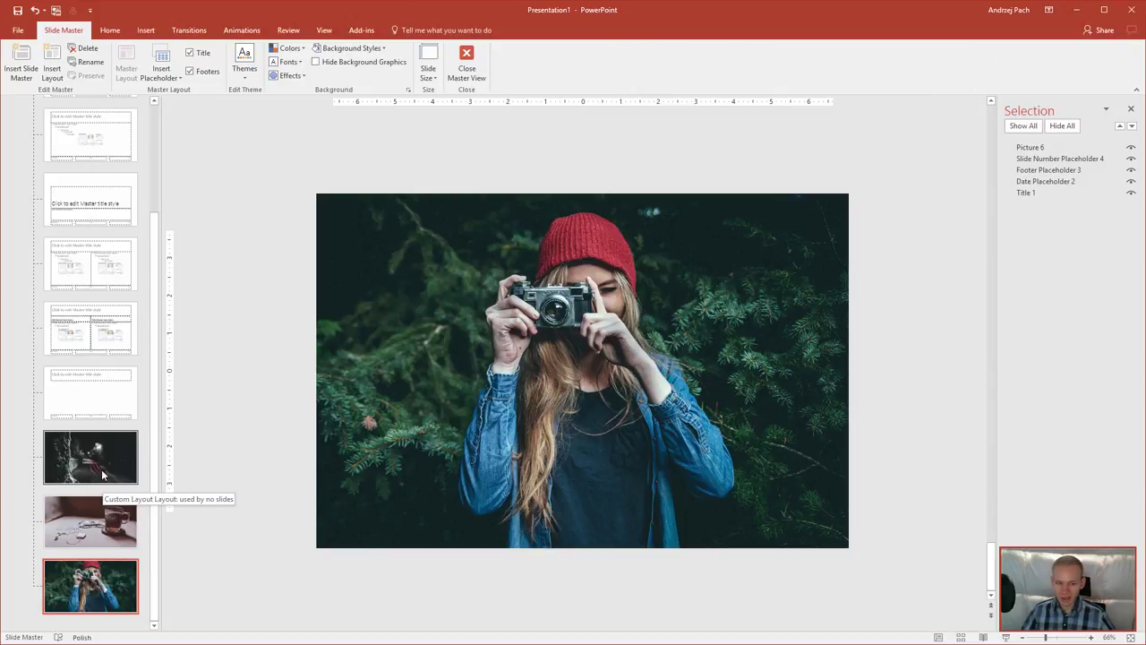
pyautogui.click(467, 68)
# Add a second slide and apply the night-road Custom Layout to it.
pyautogui.rightClick(115, 250)
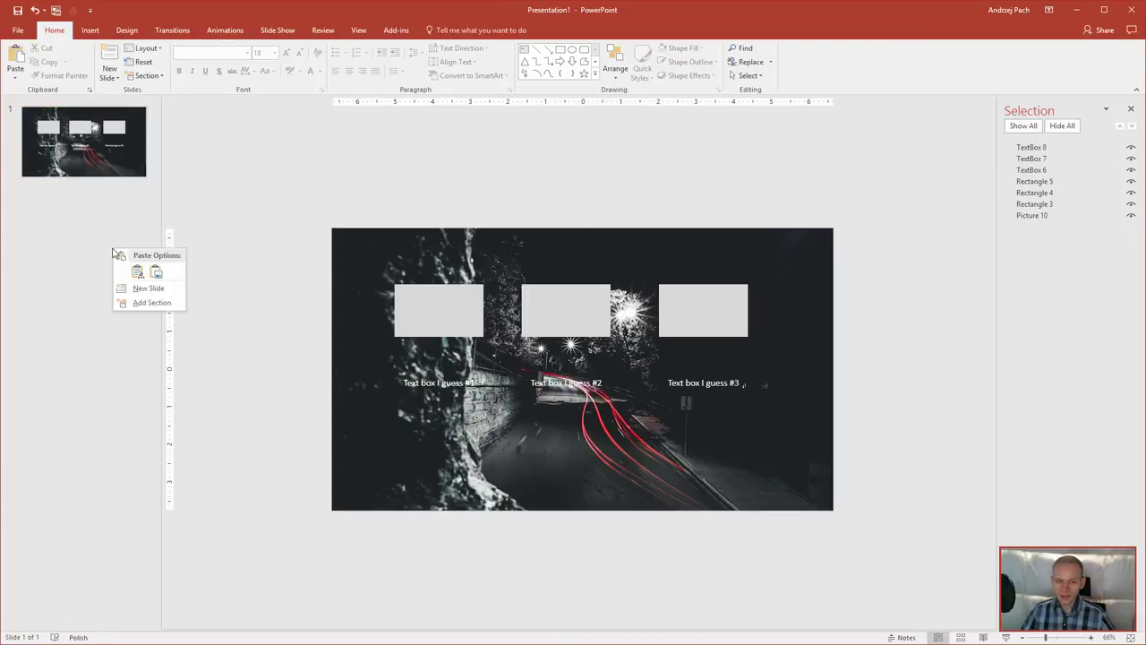
pyautogui.click(148, 289)
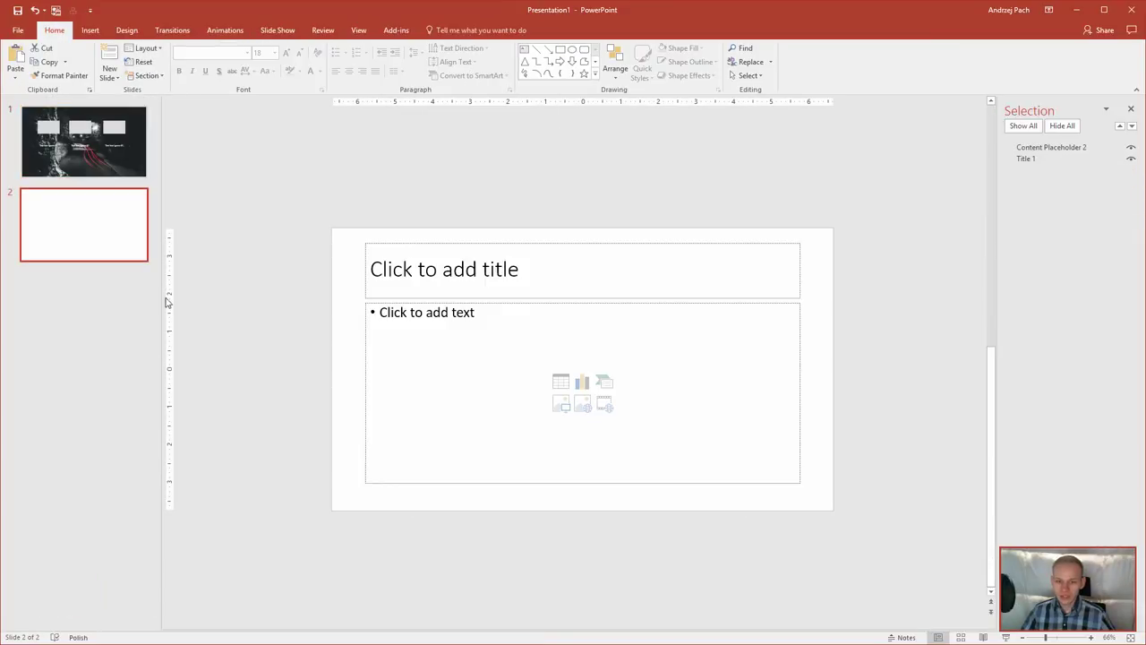
pyautogui.rightClick(278, 306)
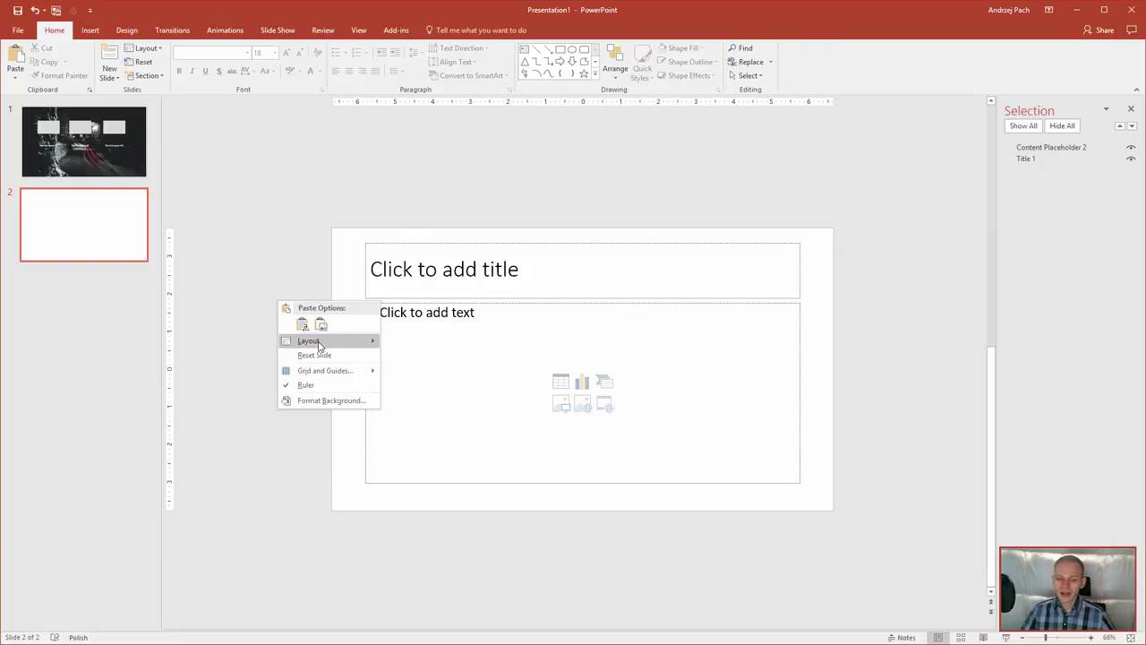
pyautogui.moveTo(308, 340)
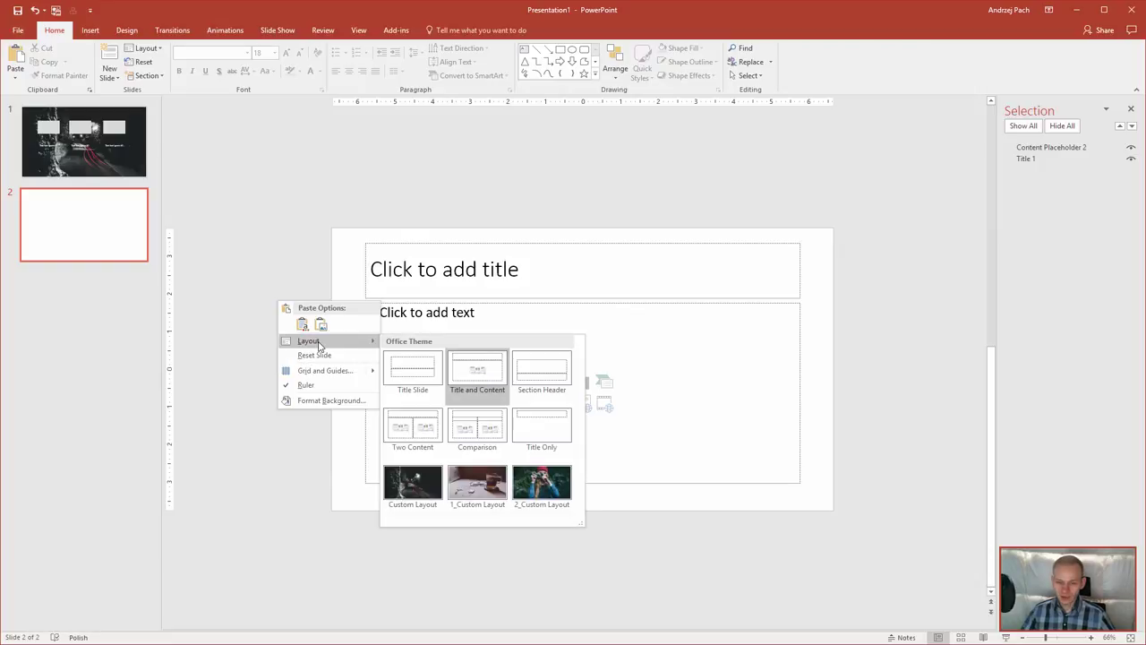
pyautogui.click(439, 498)
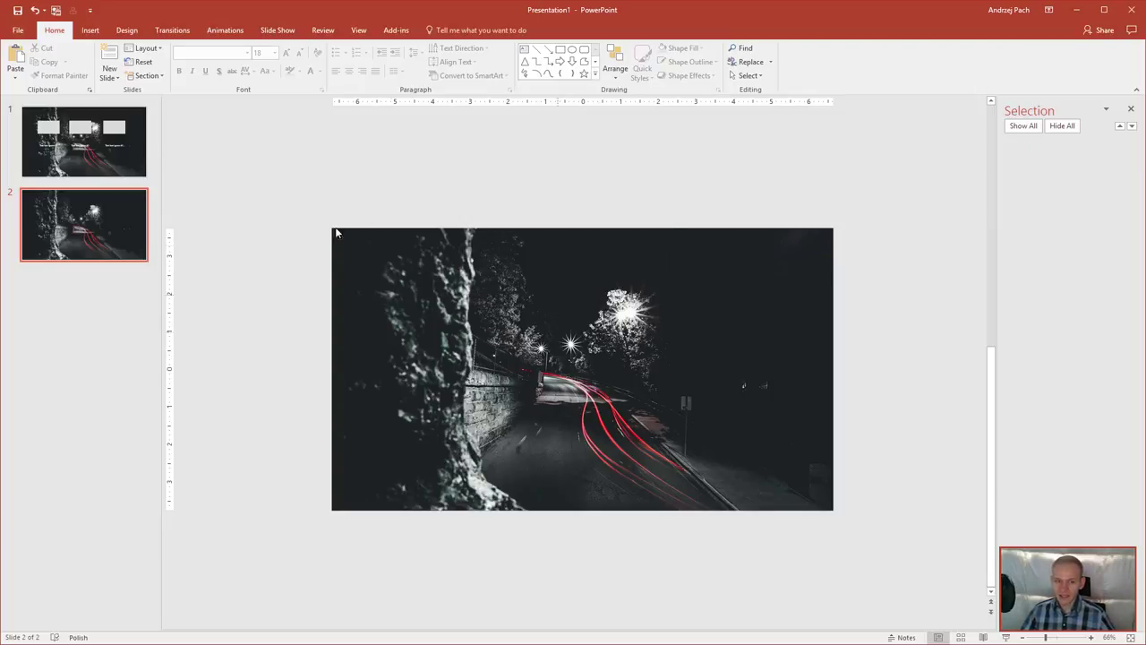
# Copy slide 1's three boxes and captions and paste them onto slide 2.
pyautogui.click(134, 165)
pyautogui.moveTo(349, 214); pyautogui.dragTo(946, 535)
pyautogui.click(134, 238)
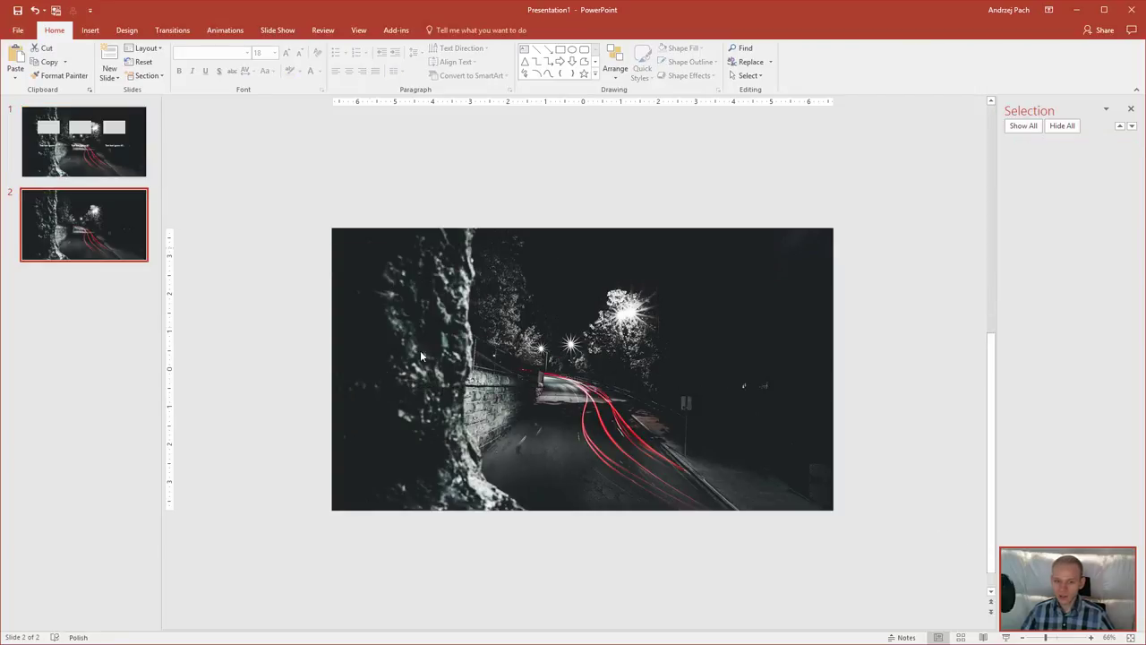
pyautogui.hotkey('ctrl', 'v')
pyautogui.click(499, 247)
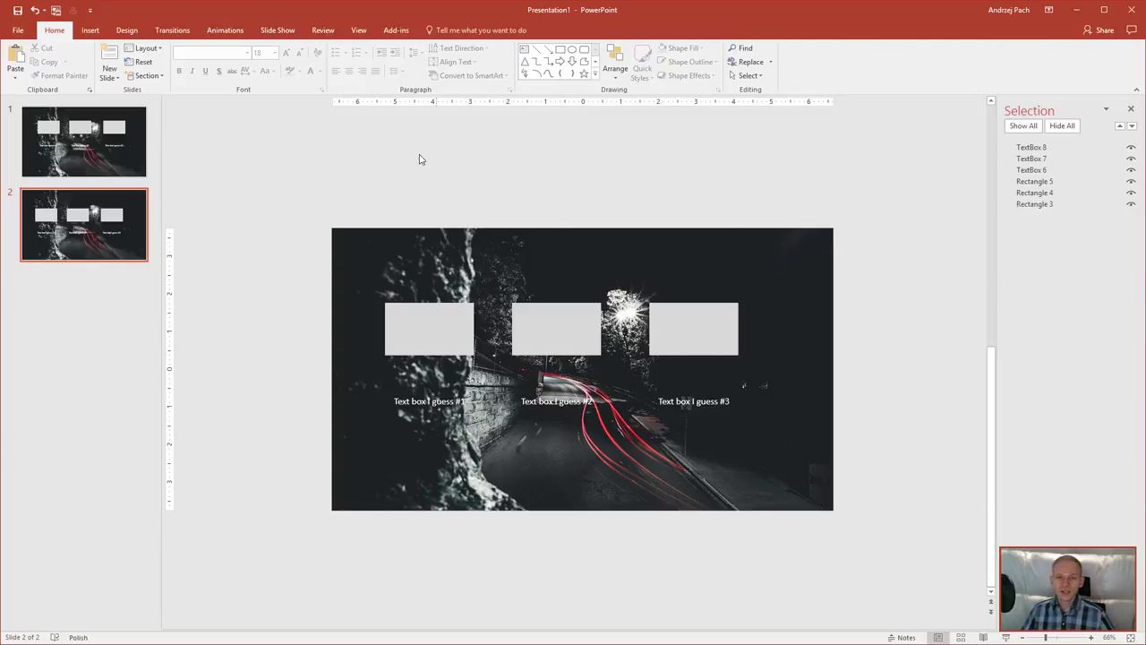
# In Slide Master, duplicate the night-road layout and enlarge its photo toward the upper left.
pyautogui.click(355, 30)
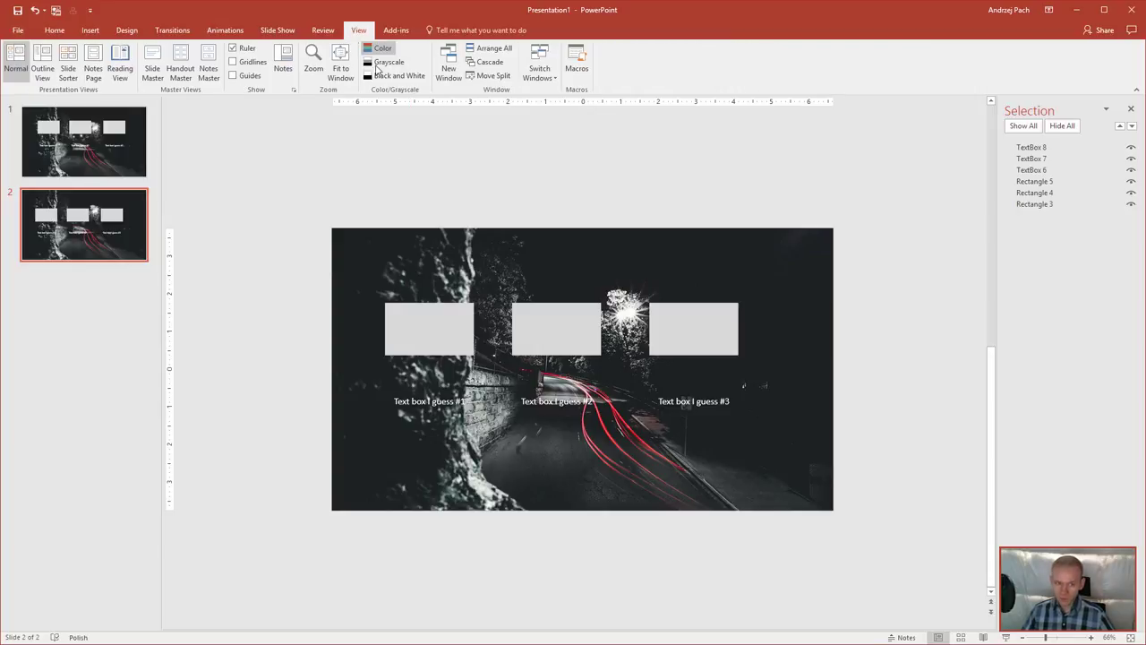
pyautogui.click(152, 65)
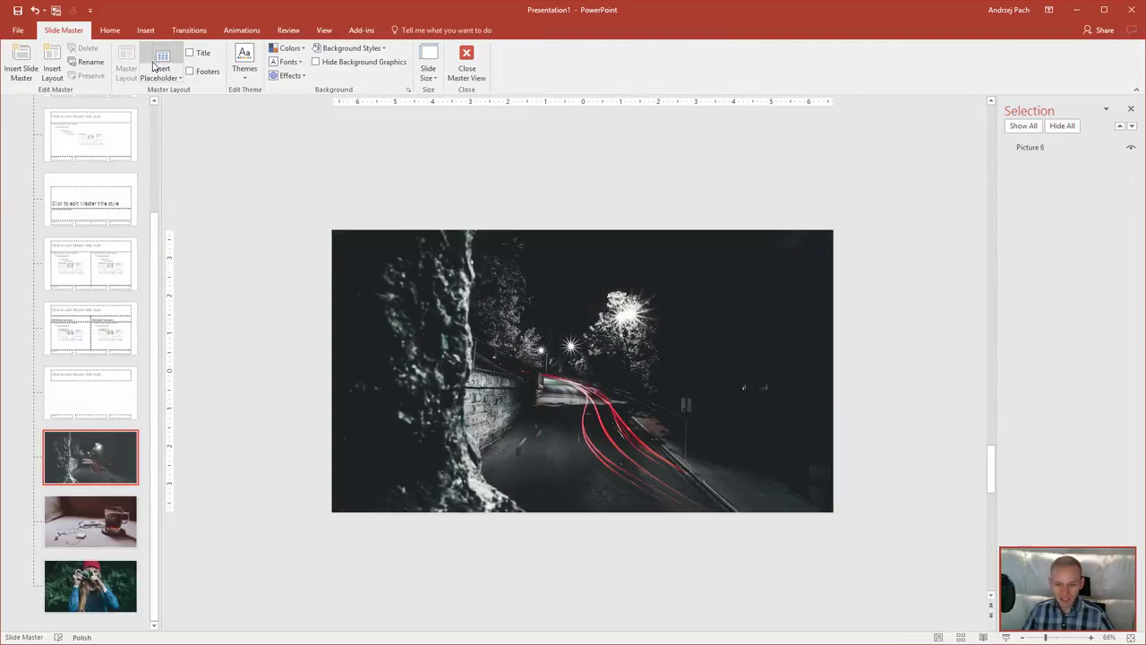
pyautogui.click(493, 346)
pyautogui.moveTo(332, 230)
pyautogui.mouseDown()
pyautogui.moveTo(172, 113)
pyautogui.moveTo(332, 230)
pyautogui.mouseUp()
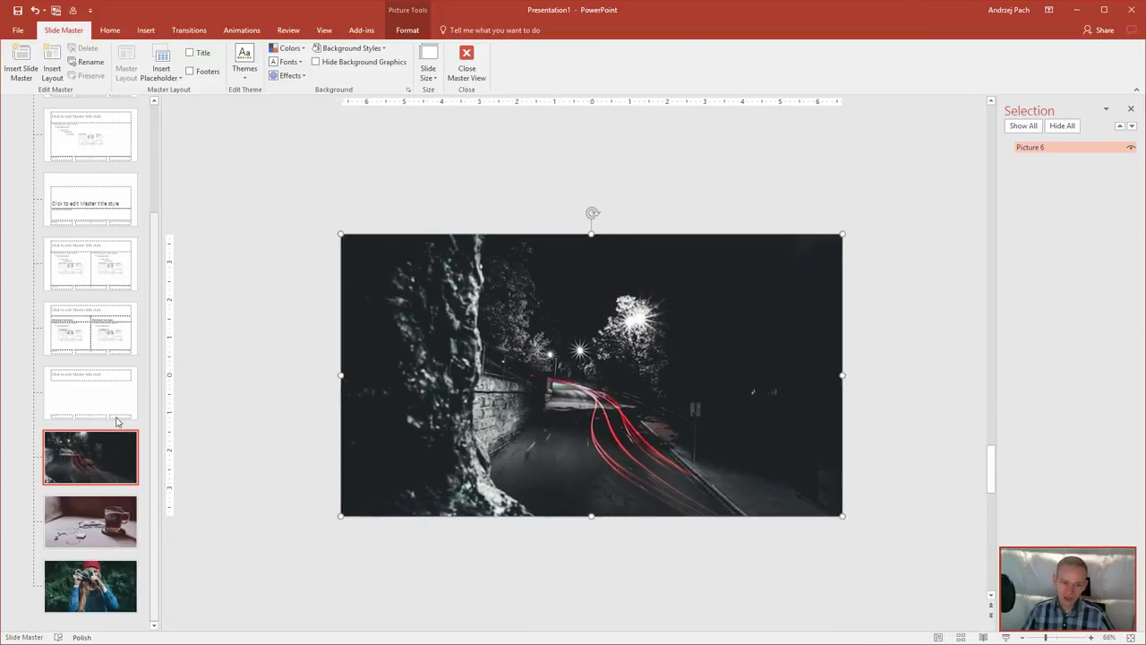
pyautogui.click(105, 470)
pyautogui.hotkey('ctrl', 'd')
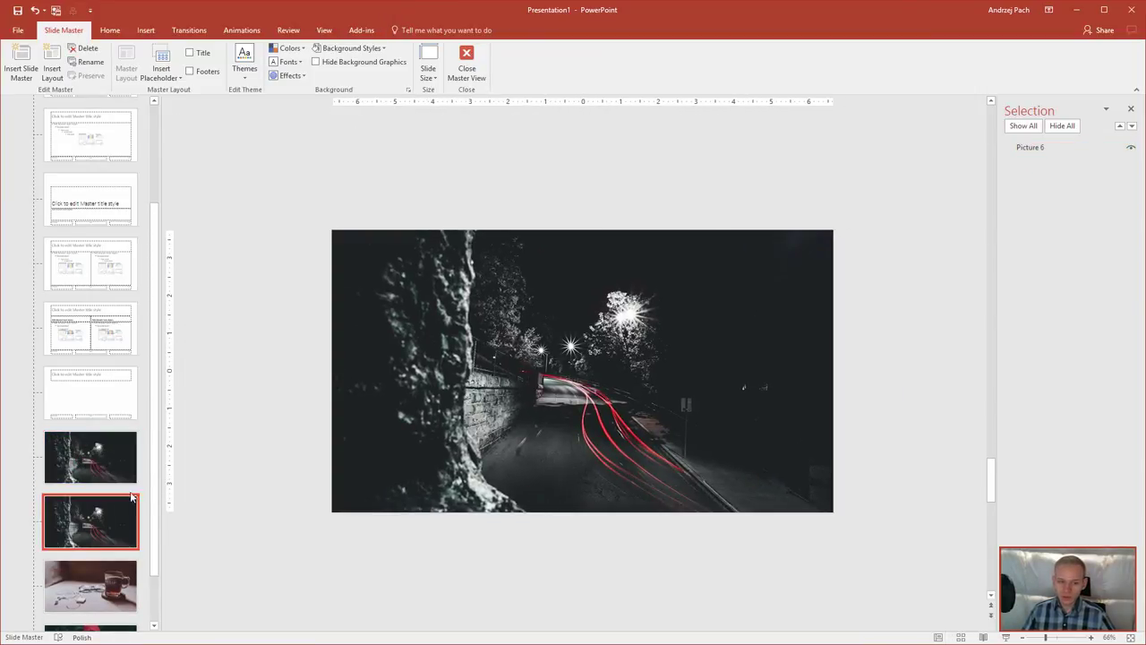
pyautogui.click(361, 264)
pyautogui.moveTo(332, 230); pyautogui.dragTo(228, 153)
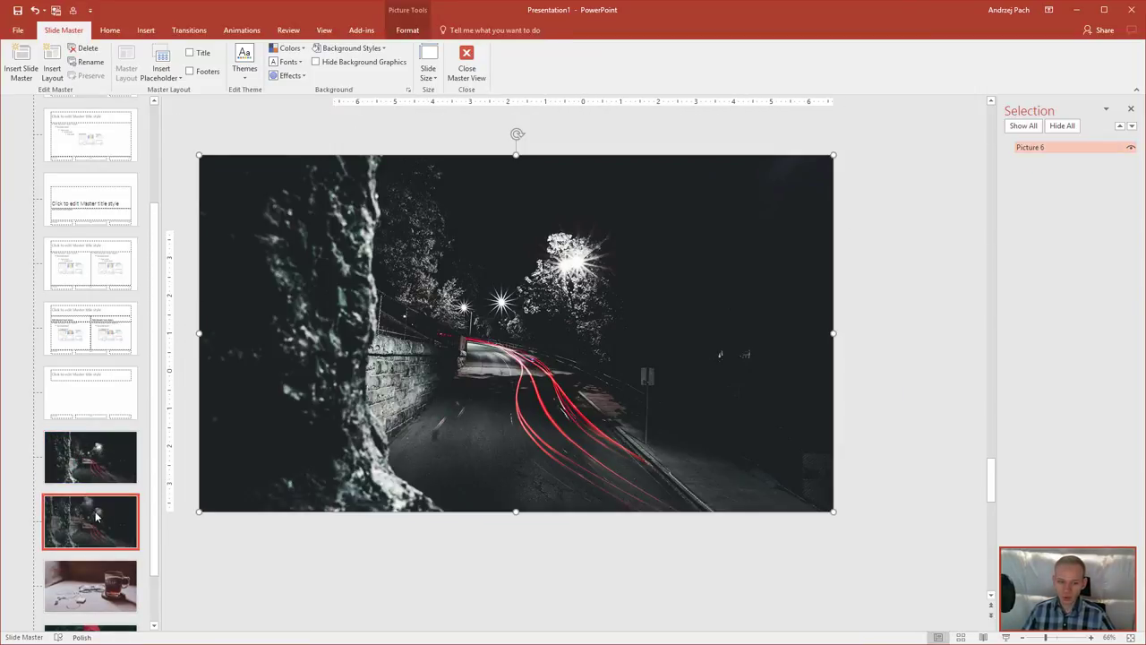
# Duplicate that layout again and enlarge its photo, shifting it right and up.
pyautogui.click(101, 537)
pyautogui.hotkey('ctrl', 'd')
pyautogui.click(832, 176)
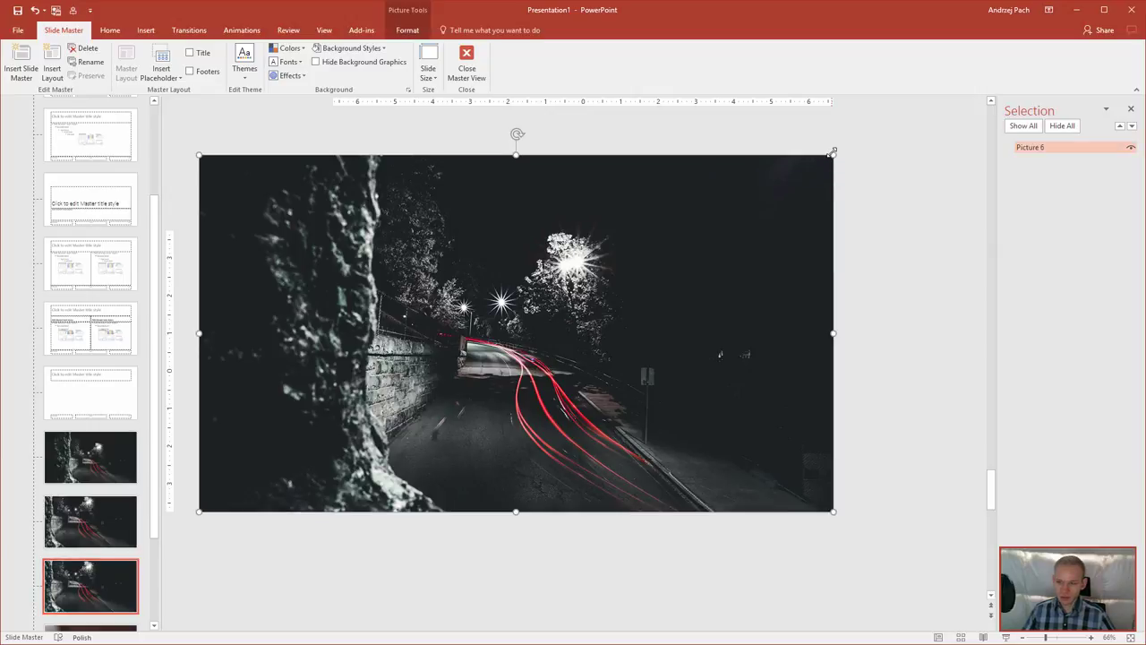
pyautogui.moveTo(833, 176); pyautogui.dragTo(581, 430)
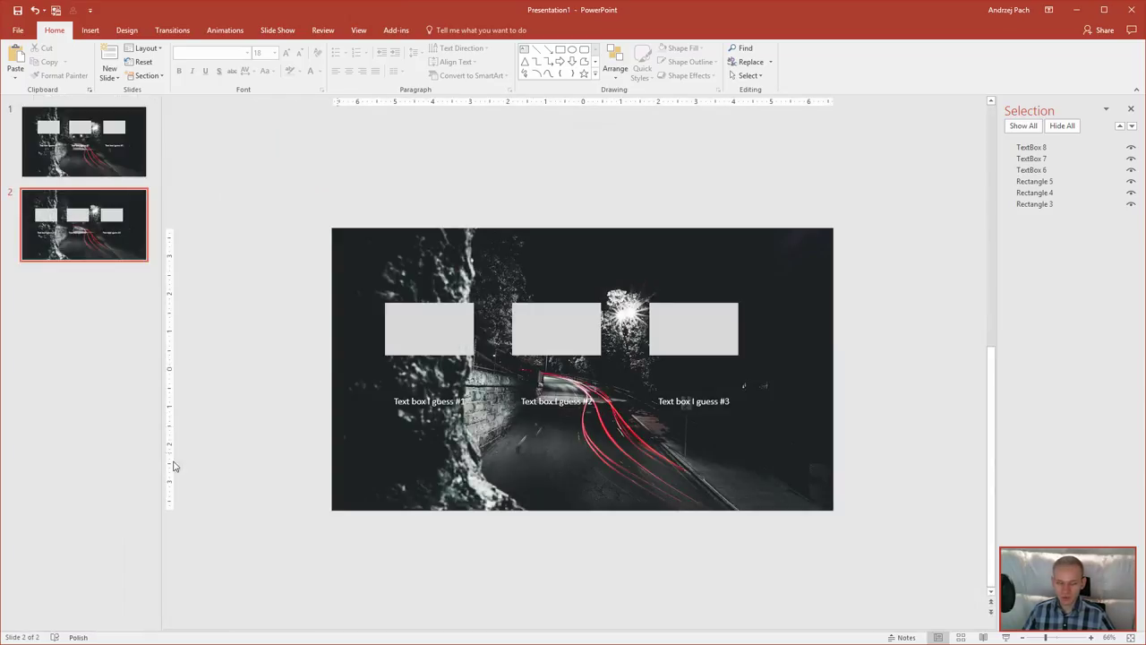
# Apply one of the night-road custom layouts to slide 2 to preview it.
pyautogui.rightClick(258, 283)
pyautogui.moveTo(309, 324)
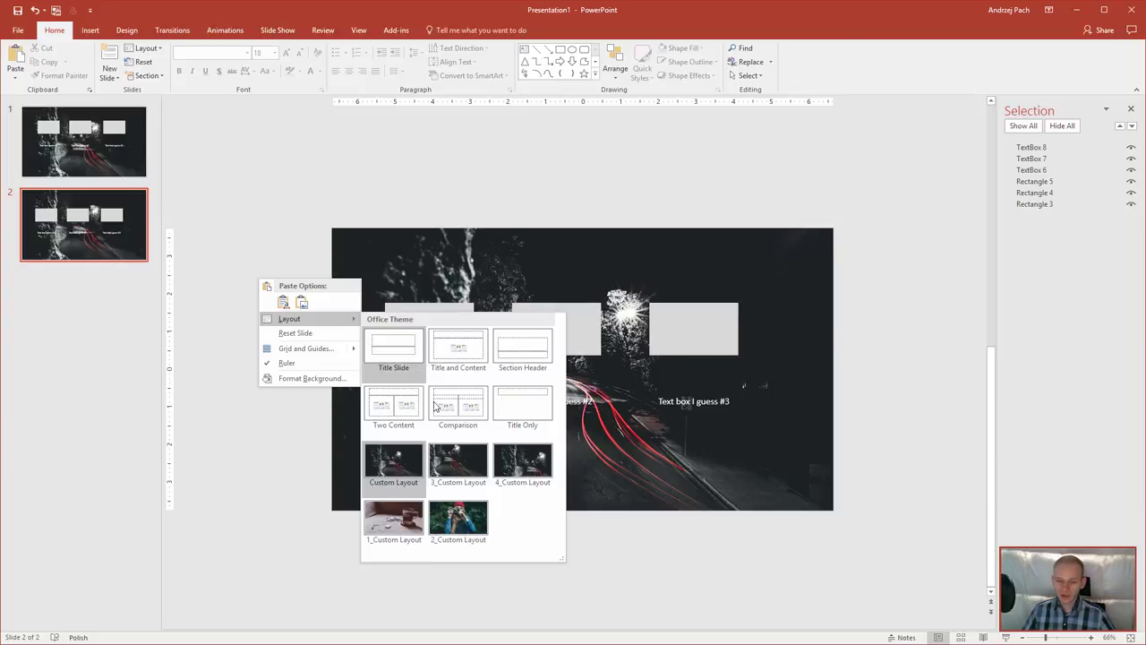
pyautogui.click(403, 466)
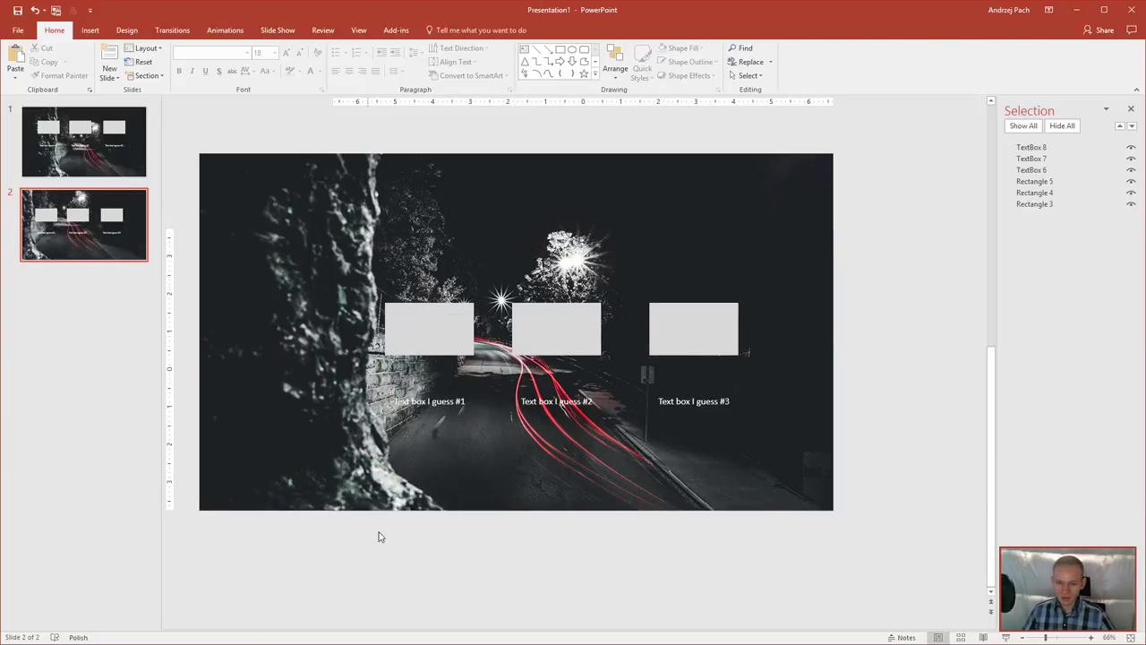
pyautogui.scroll(-1, 313, 231)
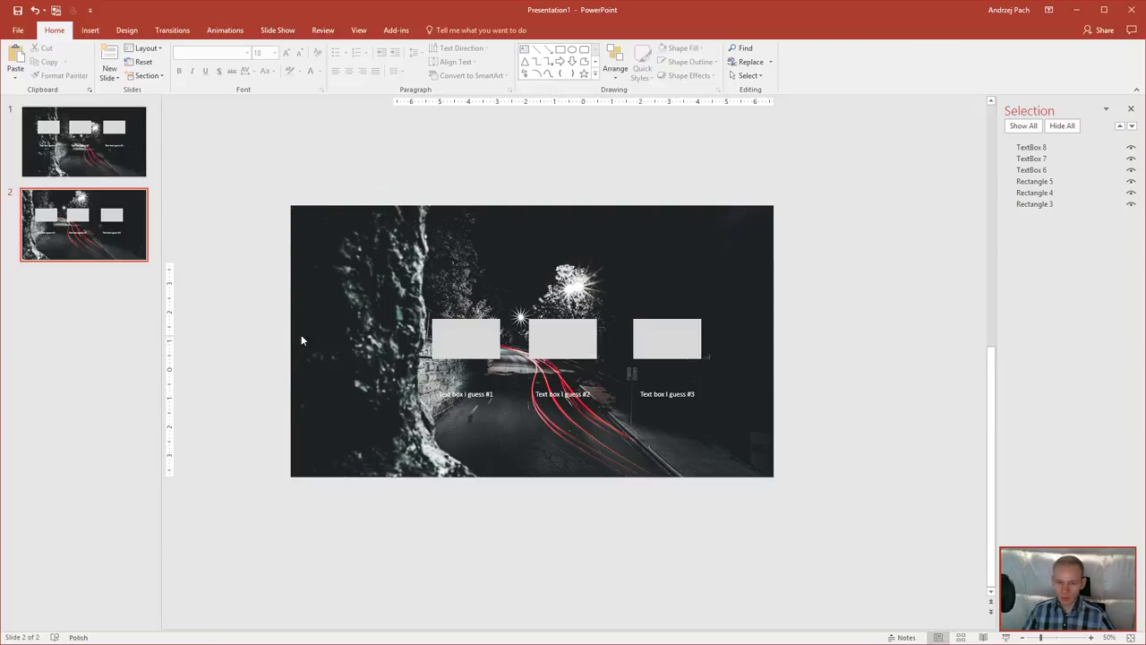
# Switch slide 2 to the custom layout with the enlarged photo's road sitting lower right.
pyautogui.rightClick(354, 395)
pyautogui.press('Escape')
pyautogui.rightClick(389, 403)
pyautogui.moveTo(414, 443)
pyautogui.click(640, 568)
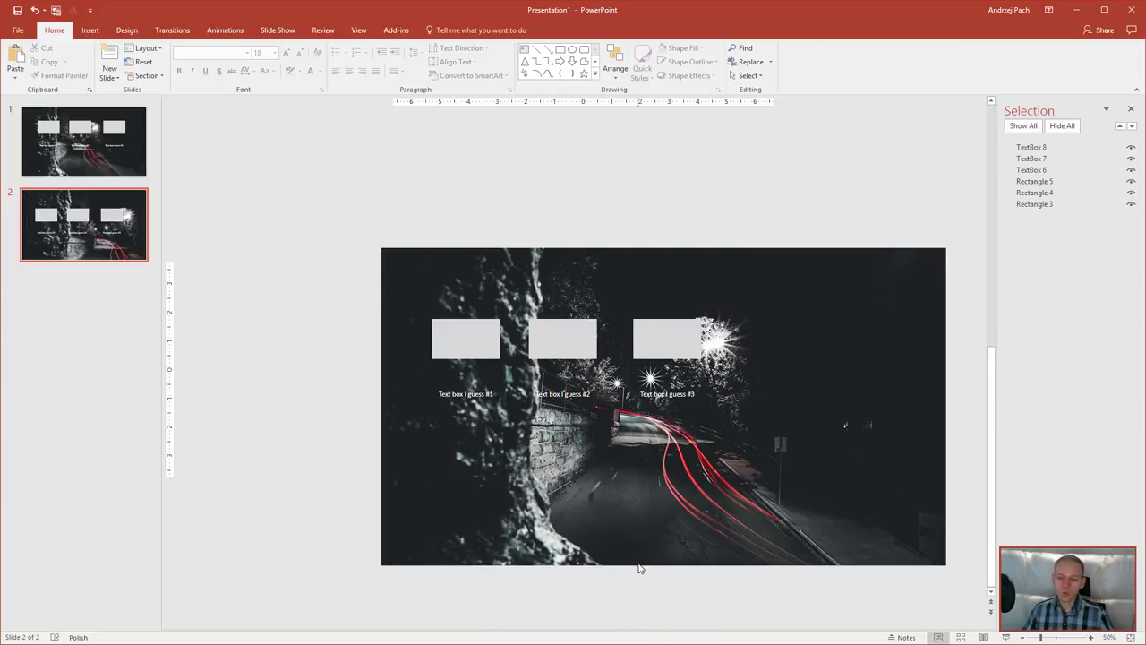